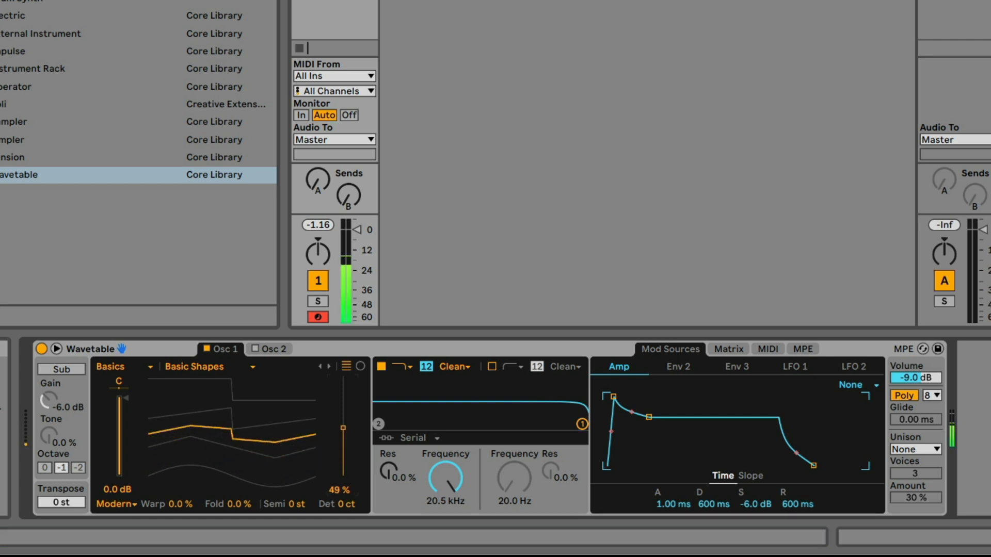
- Set the Amp envelope's decay to about 199 ms and sustain to -inf dB, and Filter 1 to 24 dB, about 1.43 kHz and 31 % resonance
{"action": "left_click_drag", "start_coordinate": [649, 417], "coordinate": [640, 466]}
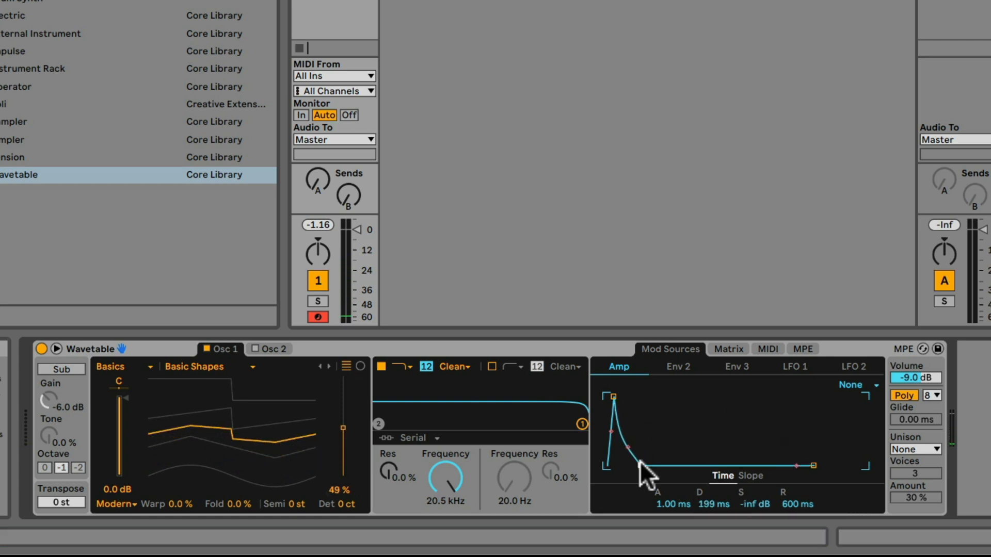
{"action": "left_click_drag", "start_coordinate": [582, 424], "coordinate": [504, 413]}
{"action": "left_click", "coordinate": [427, 367]}
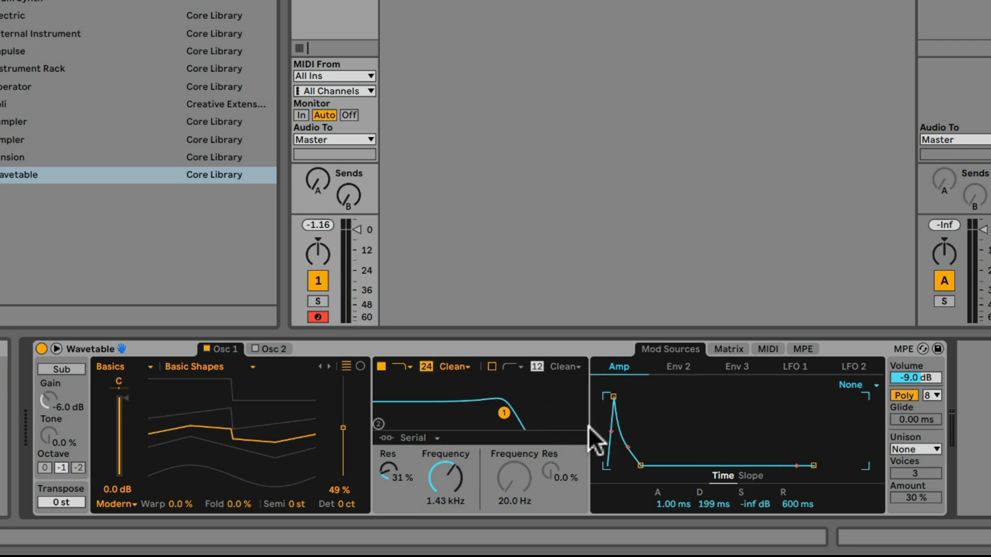
- Modulate the Filter 1 frequency with the Amp envelope by 11, and raise the filter frequency to 1.82 kHz
{"action": "left_click", "coordinate": [729, 349]}
{"action": "left_click_drag", "start_coordinate": [686, 459], "coordinate": [686, 443]}
{"action": "left_click_drag", "start_coordinate": [447, 478], "coordinate": [447, 479]}
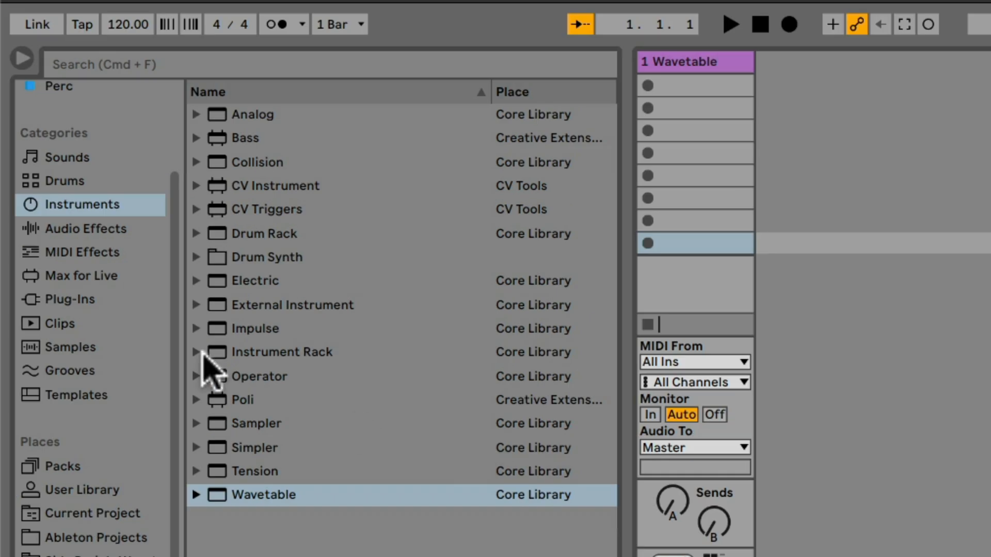
- Add Hybrid Reverb from the Reverb & Resonance audio effects to the Wavetable track
{"action": "left_click", "coordinate": [21, 178]}
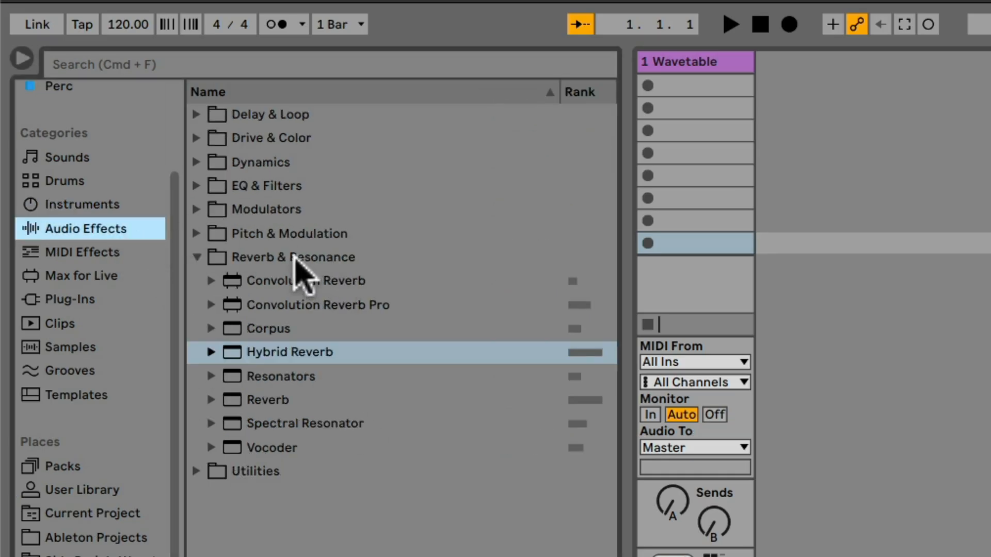
{"action": "left_click", "coordinate": [285, 261]}
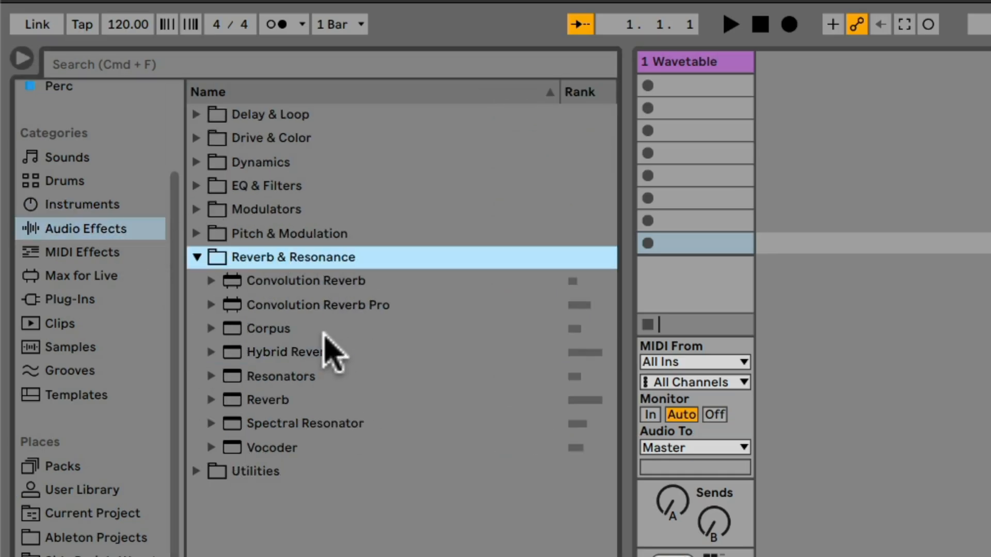
{"action": "double_click", "coordinate": [255, 353]}
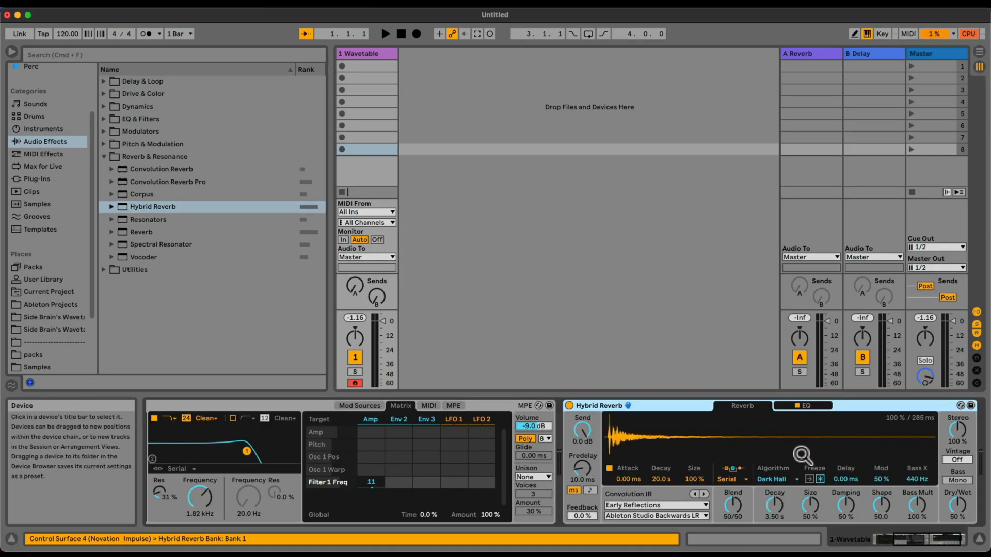
{"action": "scroll", "coordinate": [803, 455], "scroll_direction": "right", "scroll_amount": 3}
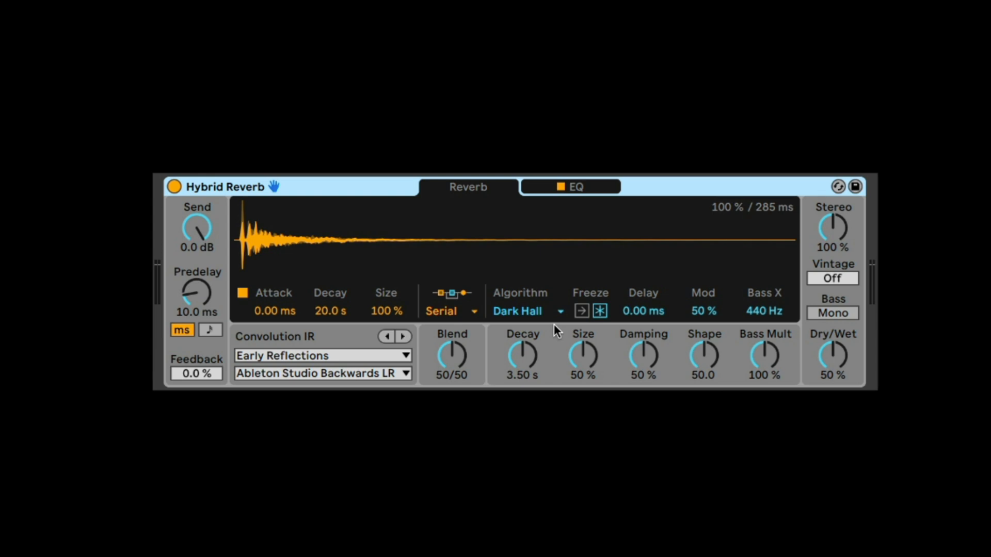
- Compare the sound by lowering Send to -inf dB and restoring it to 0.0 dB, and by bypassing and re-enabling the reverb
{"action": "left_click", "coordinate": [824, 354]}
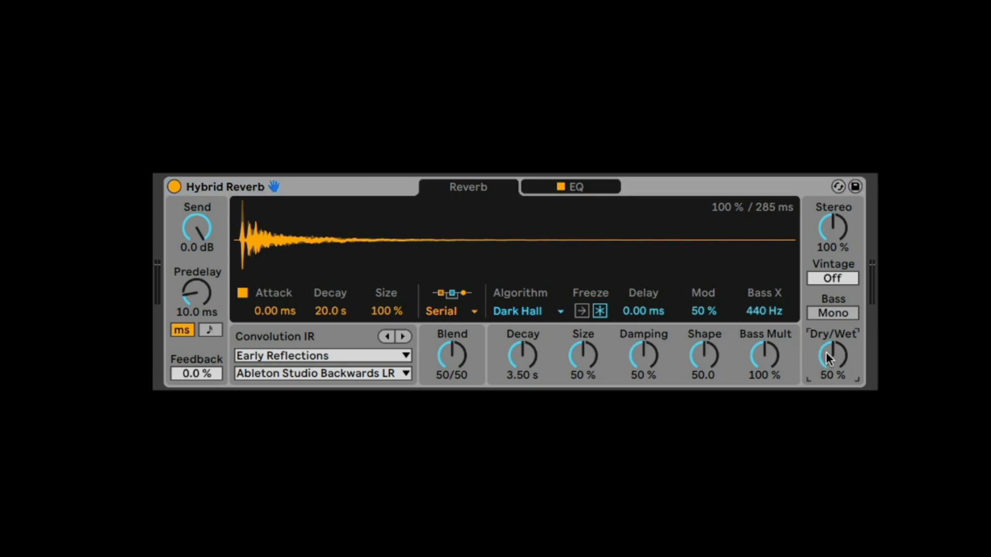
{"action": "key", "text": "space"}
{"action": "left_click", "coordinate": [204, 230]}
{"action": "left_click_drag", "start_coordinate": [198, 225], "coordinate": [198, 299]}
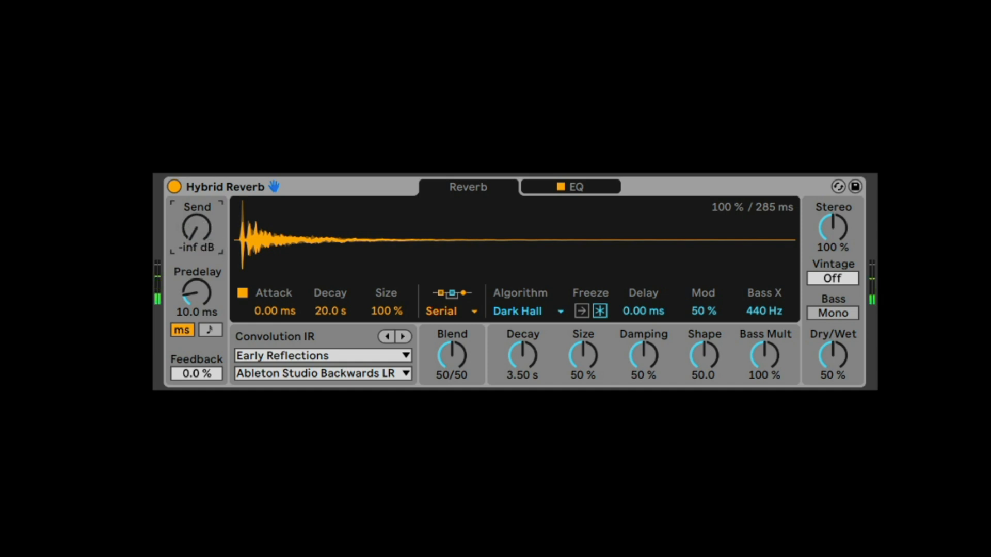
{"action": "left_click_drag", "start_coordinate": [205, 230], "coordinate": [205, 154]}
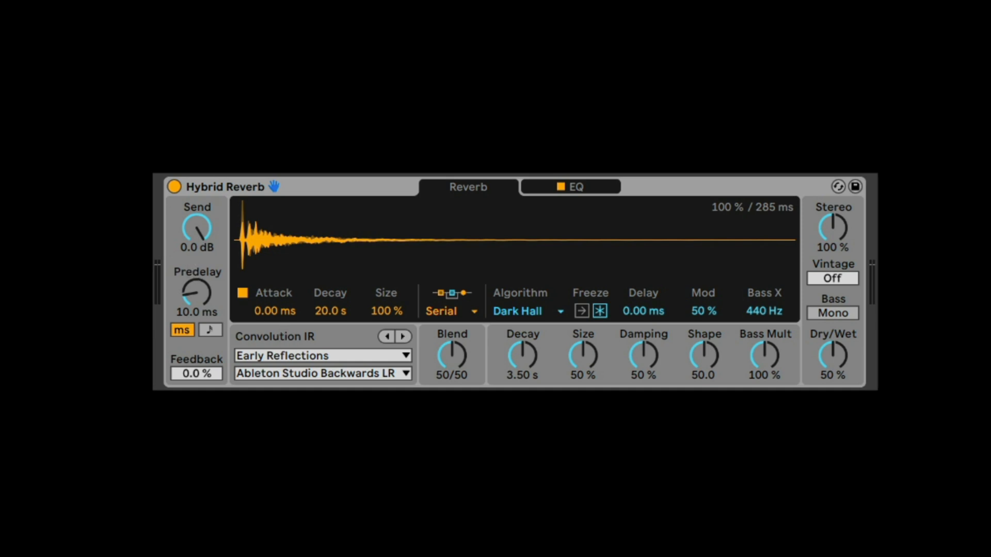
{"action": "left_click", "coordinate": [174, 186]}
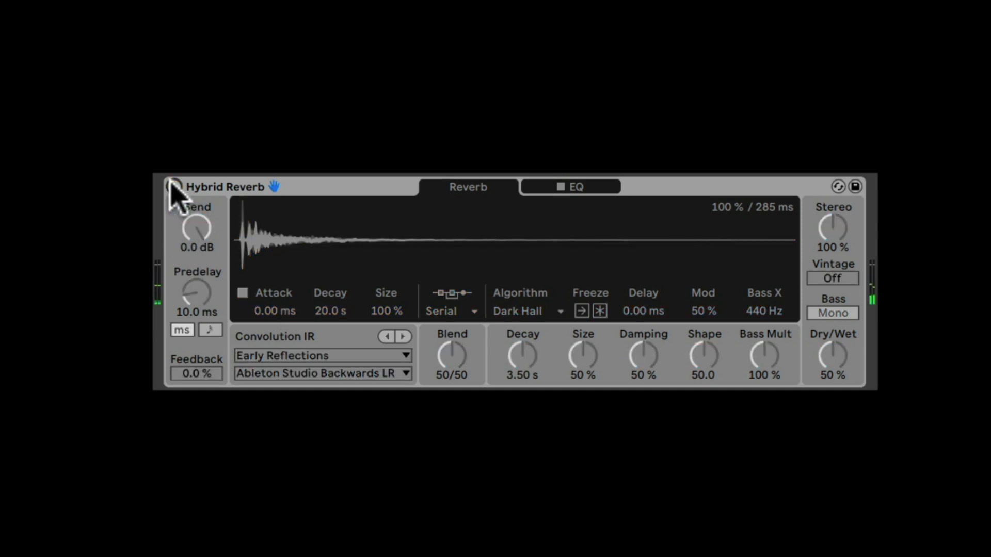
{"action": "left_click", "coordinate": [174, 186]}
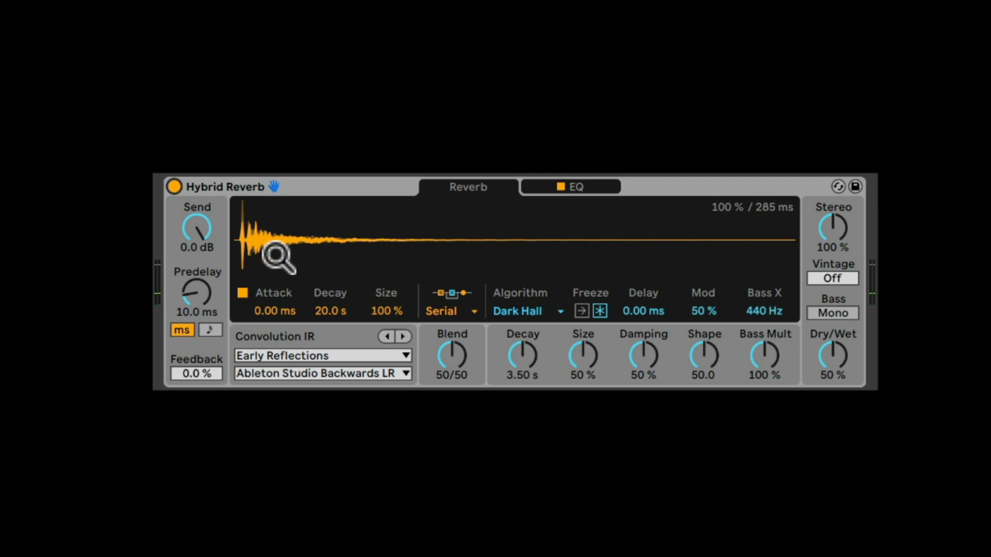
- Try a Predelay of about 16 ms, and switch the Predelay to tempo-synced note values at 6/16
{"action": "left_click", "coordinate": [187, 295]}
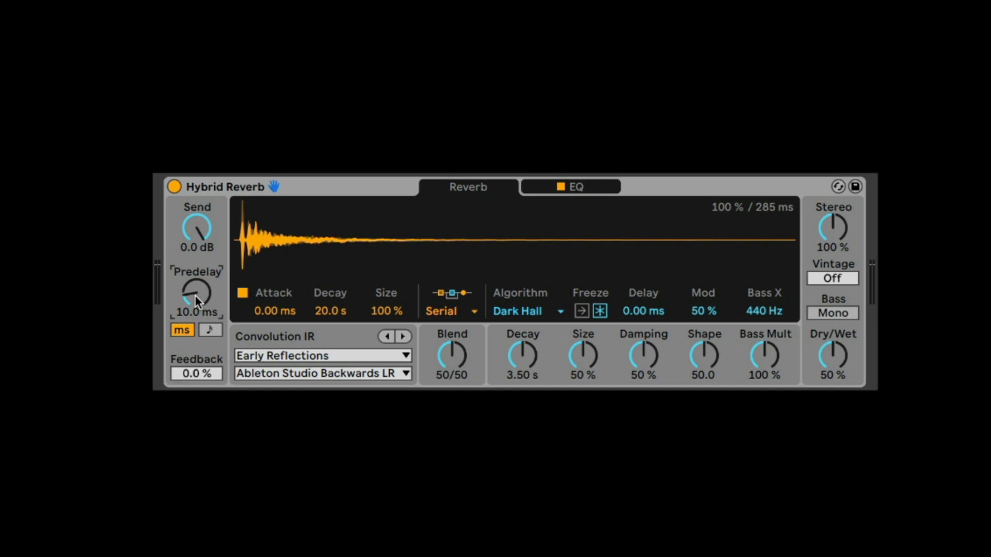
{"action": "left_click_drag", "start_coordinate": [195, 295], "coordinate": [195, 261]}
{"action": "left_click_drag", "start_coordinate": [199, 293], "coordinate": [199, 347]}
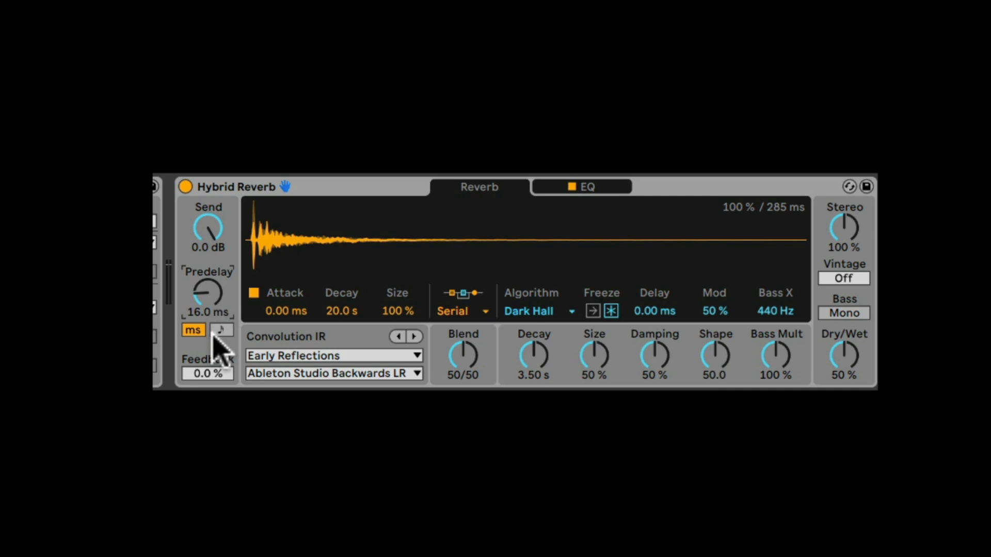
{"action": "left_click", "coordinate": [213, 335]}
{"action": "scroll", "coordinate": [212, 335], "scroll_direction": "right", "scroll_amount": 1}
{"action": "left_click", "coordinate": [191, 288]}
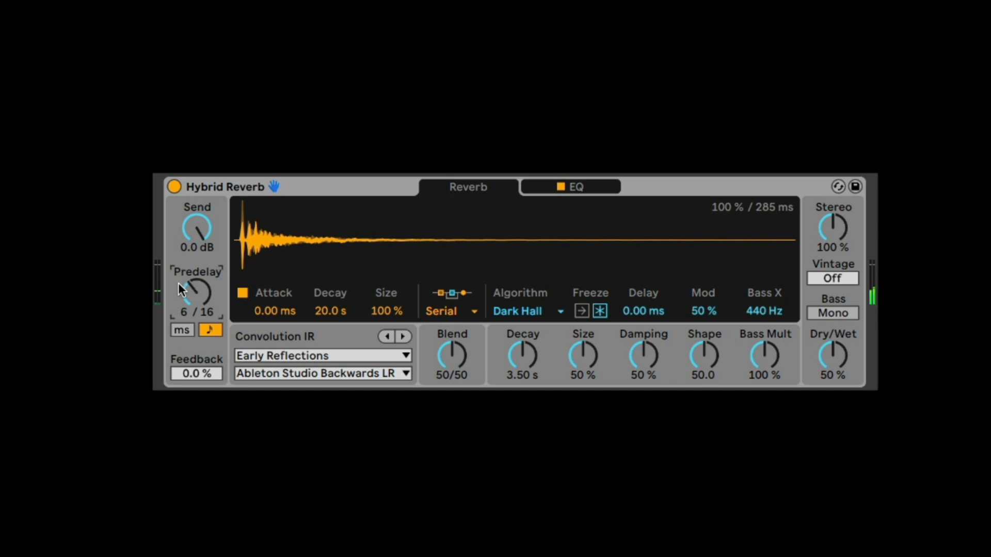
- Set Feedback to 62 %, Blend to 0/100, and the algorithm's Decay to 100 ms and Size to 0.0 %
{"action": "left_click_drag", "start_coordinate": [196, 377], "coordinate": [196, 350]}
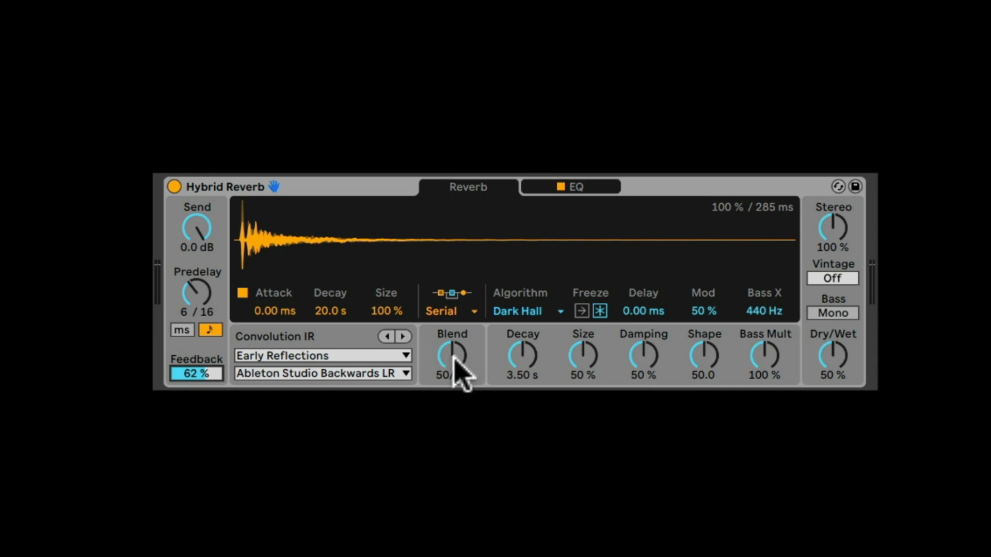
{"action": "left_click_drag", "start_coordinate": [453, 360], "coordinate": [453, 392]}
{"action": "left_click_drag", "start_coordinate": [523, 356], "coordinate": [523, 392]}
{"action": "left_click_drag", "start_coordinate": [584, 347], "coordinate": [584, 382]}
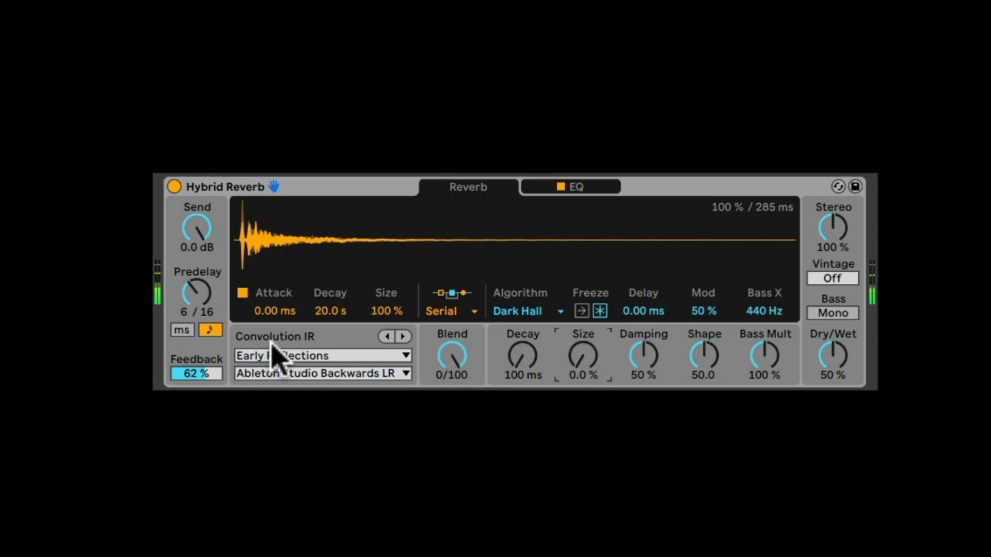
- Step the tempo-synced Predelay down through 4/16 to shorter note values
{"action": "left_click", "coordinate": [194, 291]}
{"action": "key", "text": "Down"}
{"action": "key", "text": "Down"}
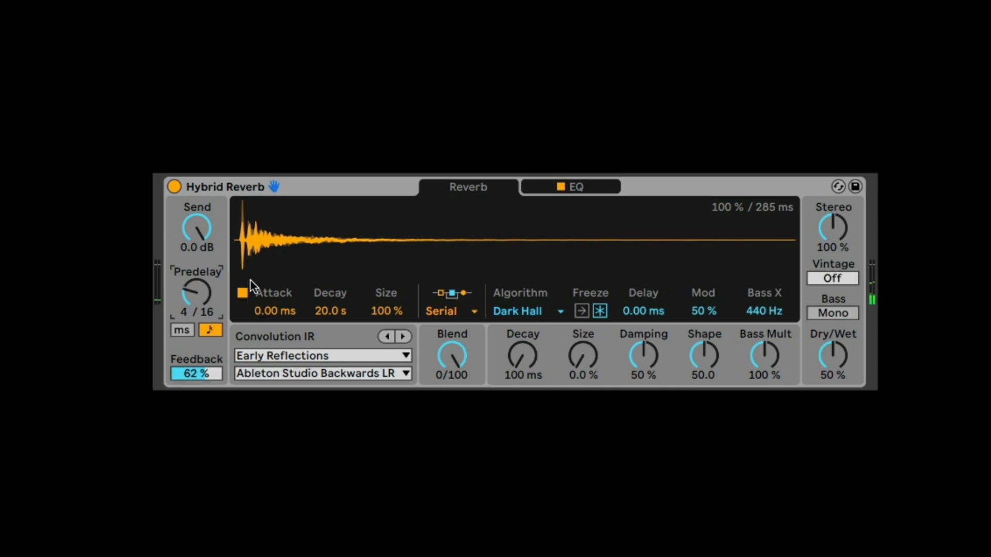
{"action": "key", "text": "Down"}
{"action": "key", "text": "Down"}
- Set Predelay to 5.07 ms and Feedback to 0.0 %, and reset Blend to 50/50, Decay to 3.50 s and Size to 50 %
{"action": "left_click", "coordinate": [194, 327]}
{"action": "scroll", "coordinate": [210, 299], "scroll_direction": "down", "scroll_amount": 5}
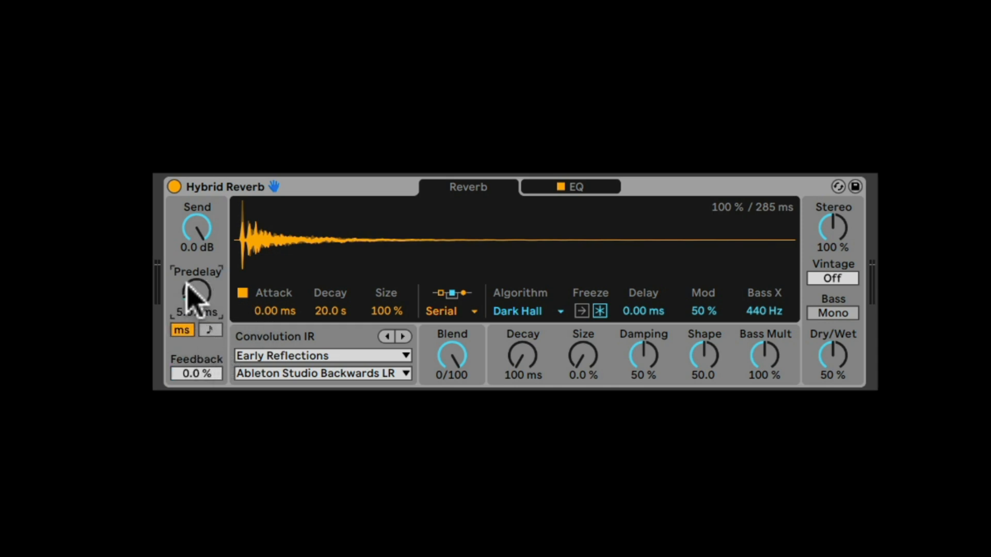
{"action": "double_click", "coordinate": [456, 343]}
{"action": "double_click", "coordinate": [529, 354]}
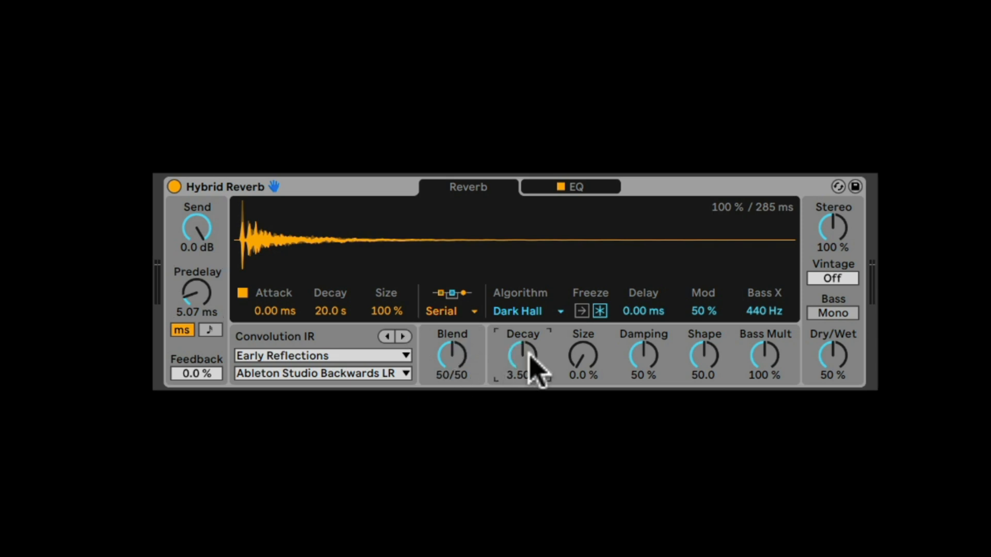
{"action": "double_click", "coordinate": [584, 361]}
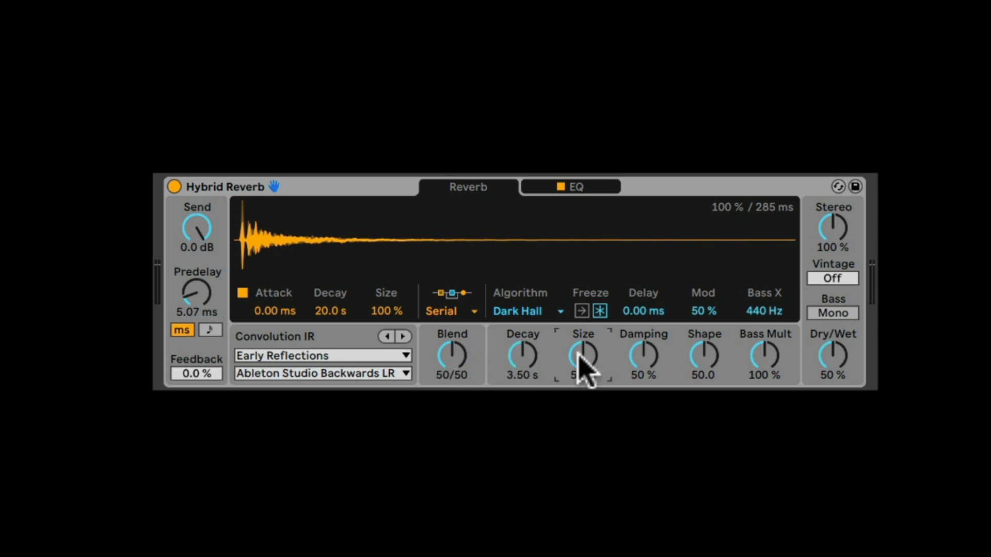
{"action": "left_click", "coordinate": [828, 354]}
- Try the Algorithm routing, and set the reverb's routing to Convolution only
{"action": "left_click", "coordinate": [466, 312]}
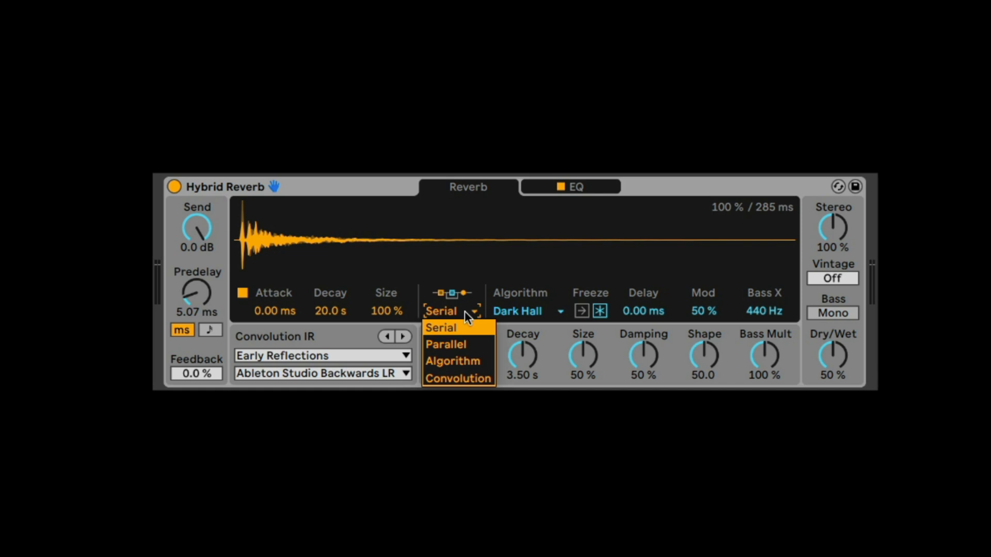
{"action": "left_click", "coordinate": [455, 362]}
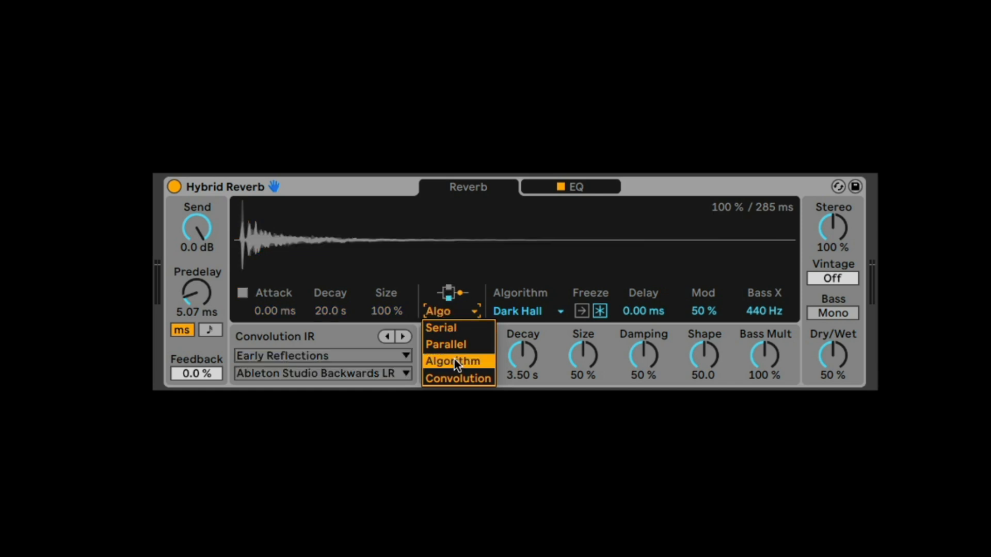
{"action": "left_click", "coordinate": [457, 379]}
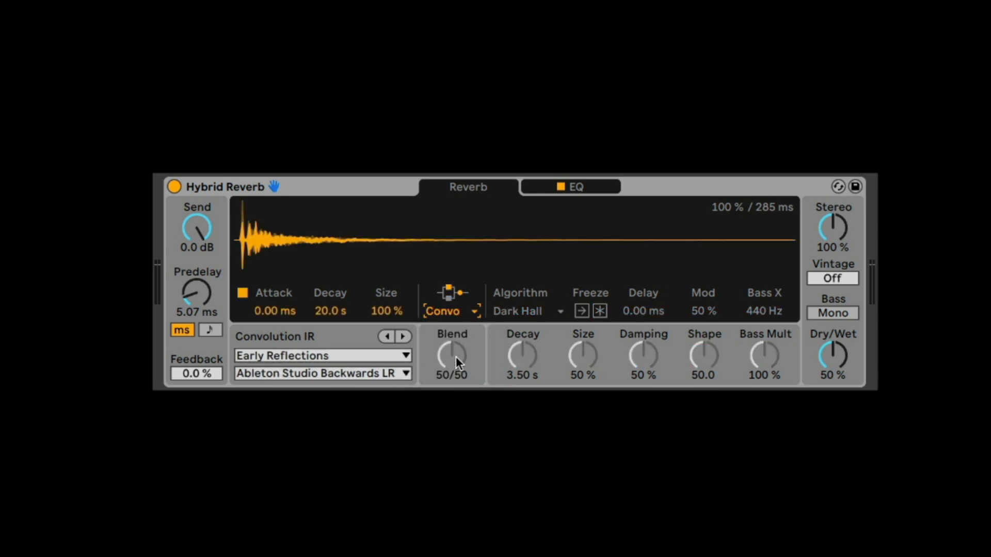
- Audition the Reflex and Wood Floor impulse responses from the Early Reflections category
{"action": "left_click", "coordinate": [345, 358]}
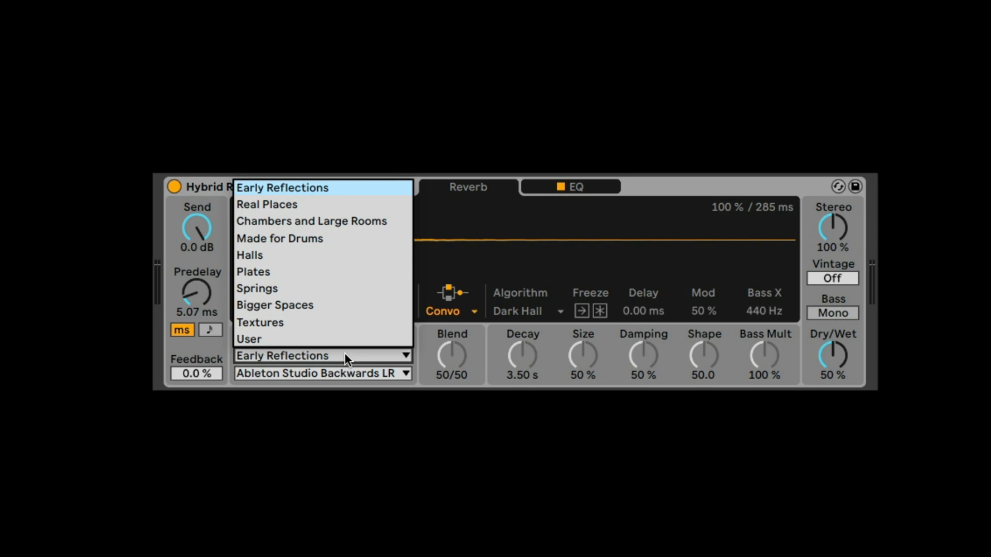
{"action": "left_click", "coordinate": [345, 357]}
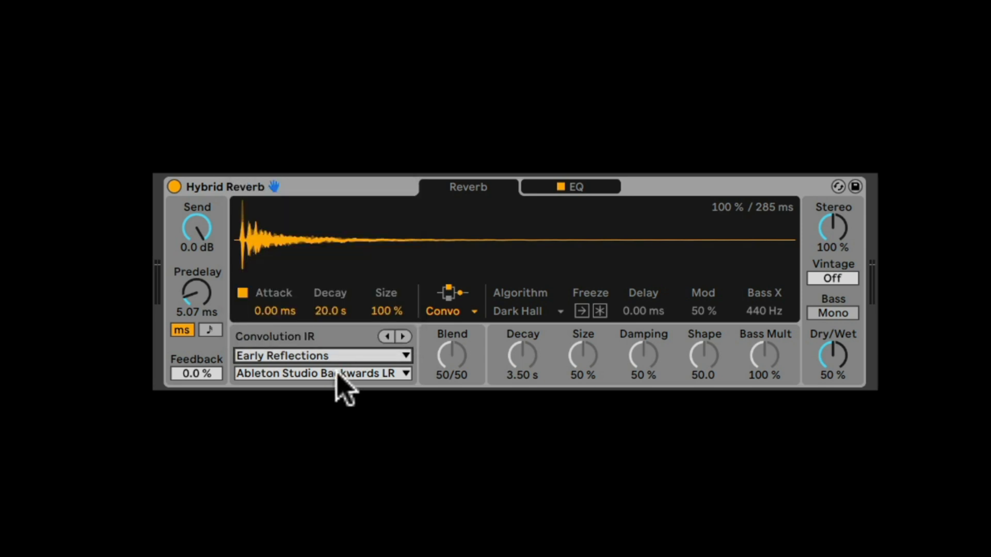
{"action": "left_click", "coordinate": [338, 373]}
{"action": "left_click", "coordinate": [317, 205]}
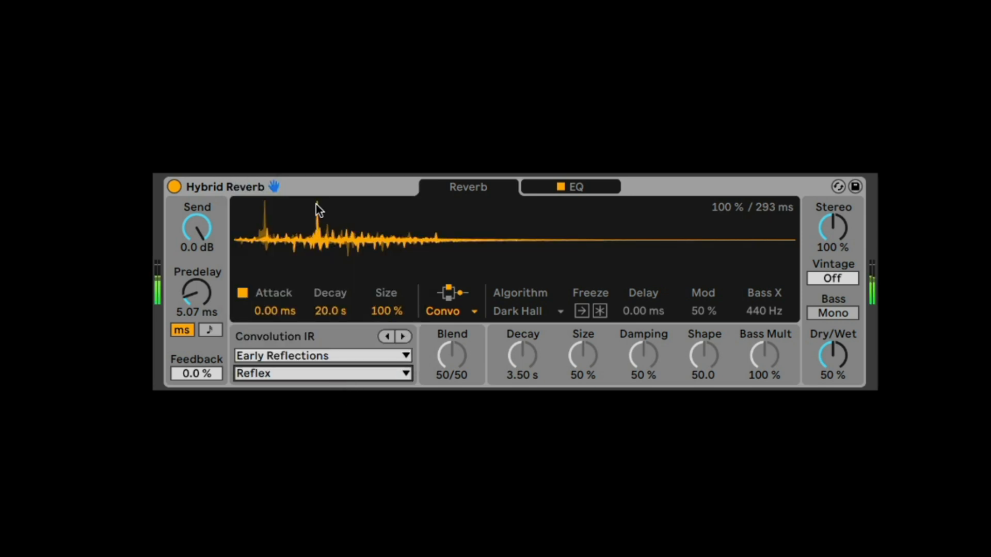
{"action": "left_click", "coordinate": [309, 374]}
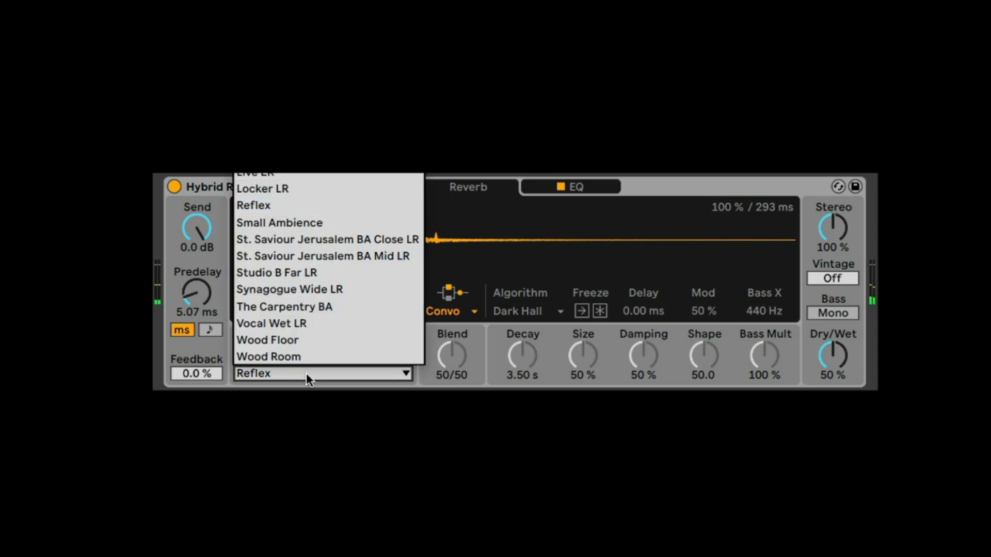
{"action": "left_click", "coordinate": [308, 341]}
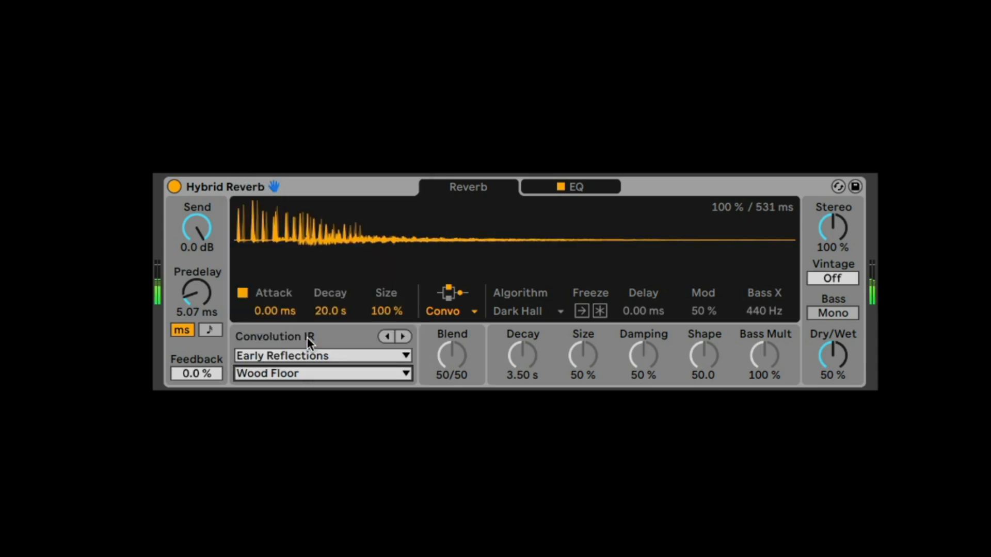
- Step through the neighbouring Early Reflections impulse responses, past The Carpentry BA to Studio B Far LR
{"action": "left_click", "coordinate": [403, 336]}
{"action": "left_click", "coordinate": [387, 336]}
{"action": "left_click", "coordinate": [388, 336]}
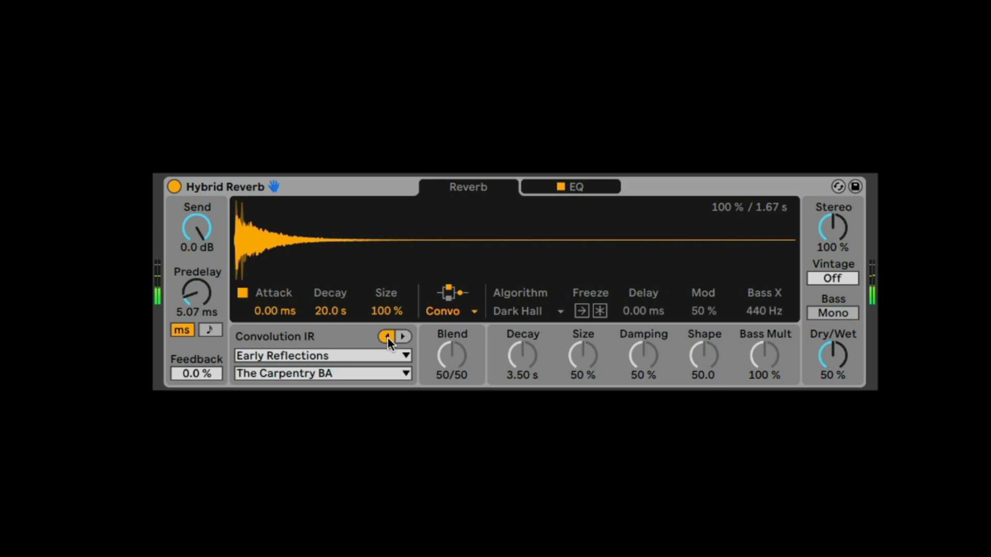
{"action": "left_click", "coordinate": [388, 337]}
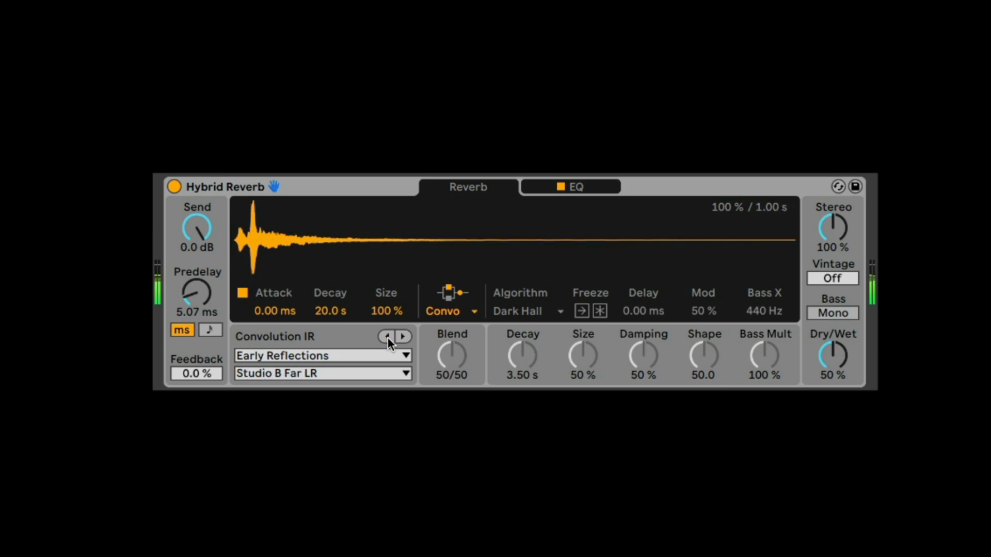
- Audition the Halls and Plates impulse response categories, and set the Convolution IR category to Springs
{"action": "left_click", "coordinate": [336, 356]}
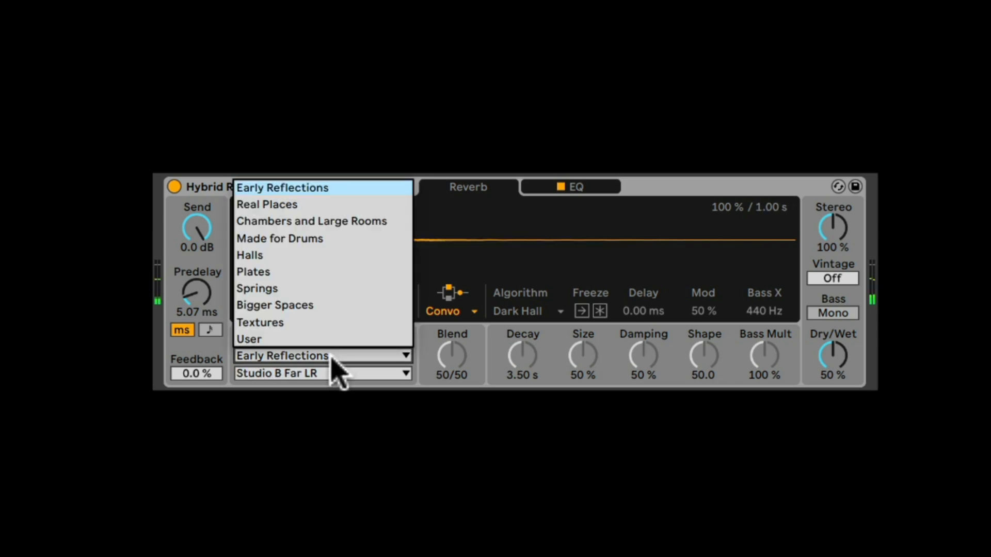
{"action": "left_click", "coordinate": [313, 255]}
{"action": "left_click", "coordinate": [308, 354]}
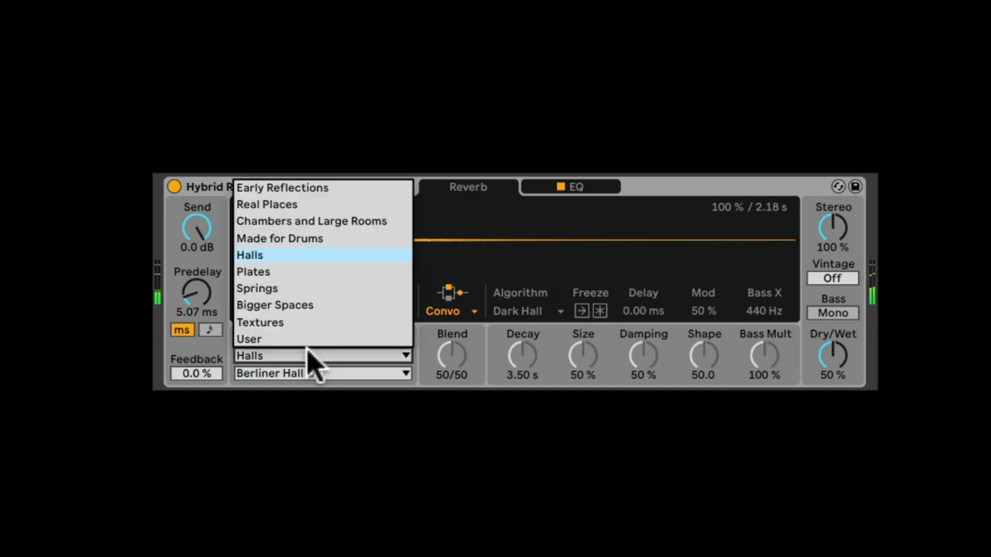
{"action": "left_click", "coordinate": [290, 272]}
{"action": "left_click", "coordinate": [308, 355]}
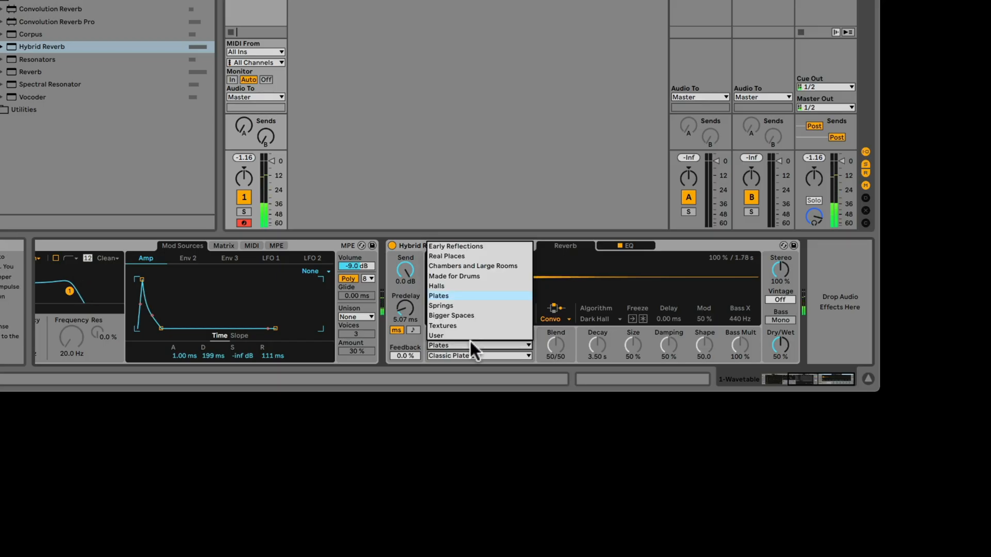
{"action": "left_click", "coordinate": [457, 305]}
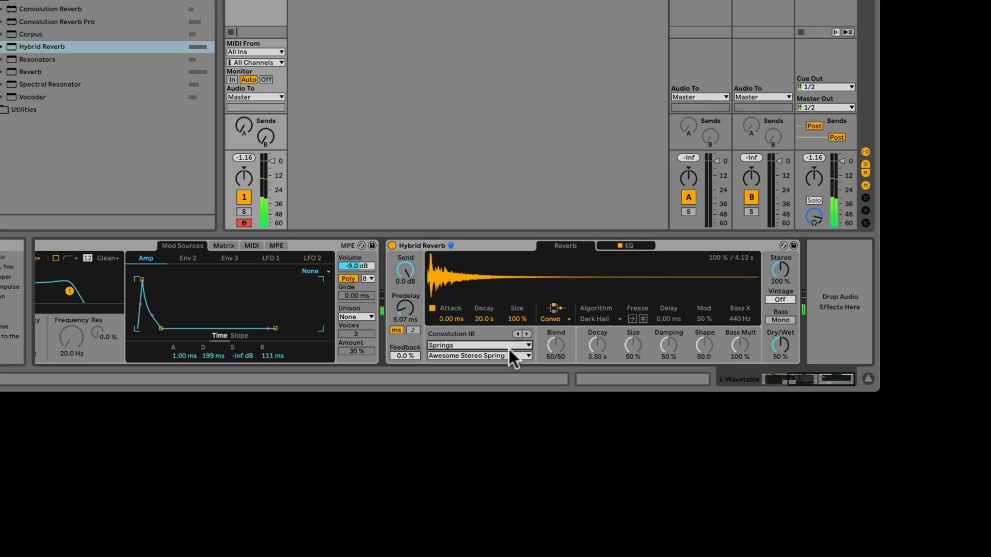
- Set the Convolution IR category to Textures and choose the Vocal A impulse response
{"action": "left_click", "coordinate": [494, 345]}
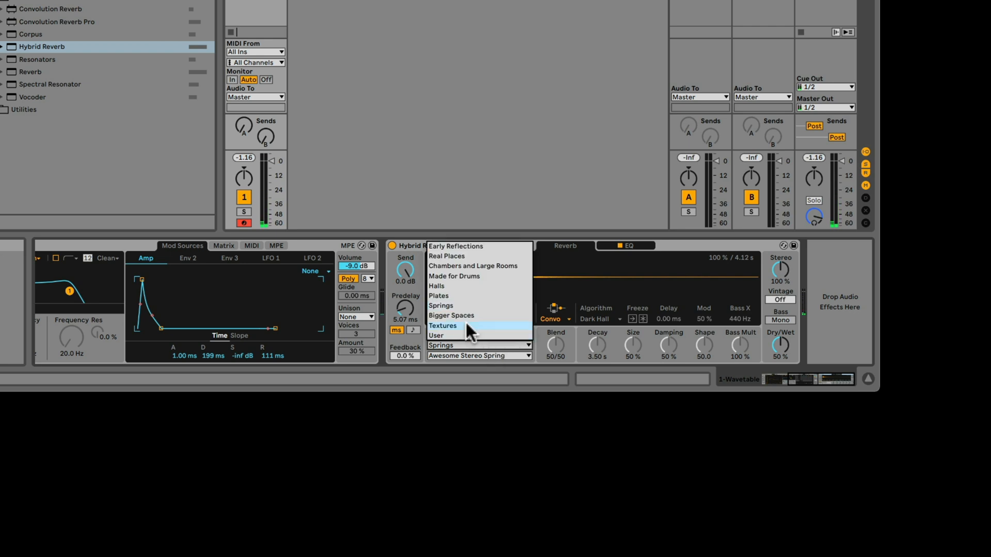
{"action": "left_click", "coordinate": [466, 324]}
{"action": "left_click", "coordinate": [473, 354]}
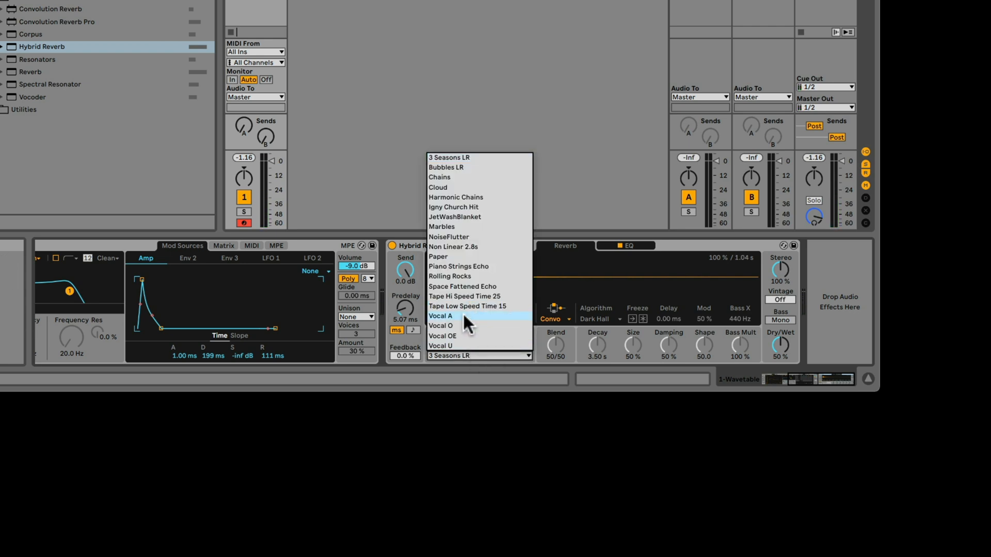
{"action": "left_click", "coordinate": [463, 315]}
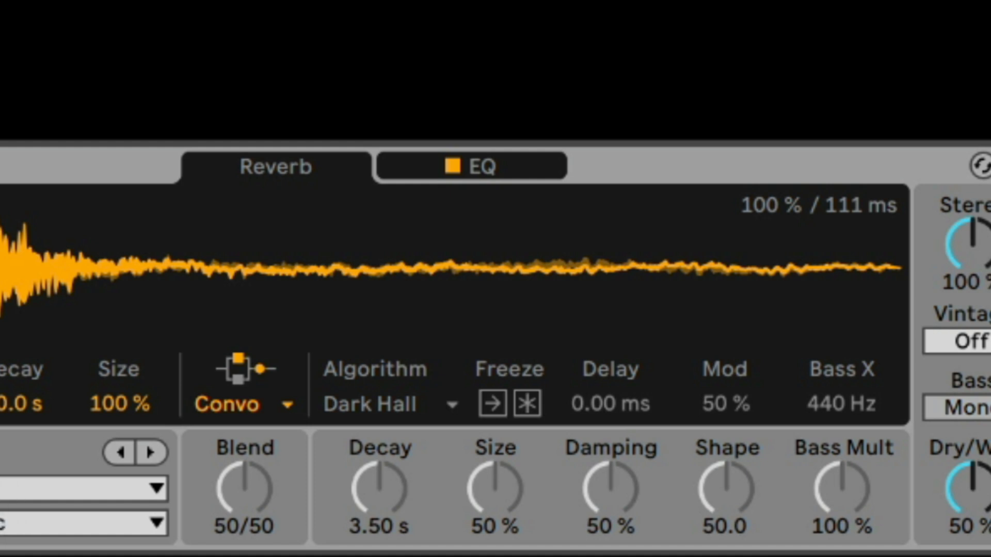
- Browse the User impulse responses and the Convolution IR category list without changing the selection
{"action": "left_click", "coordinate": [150, 523]}
{"action": "key", "text": "Escape"}
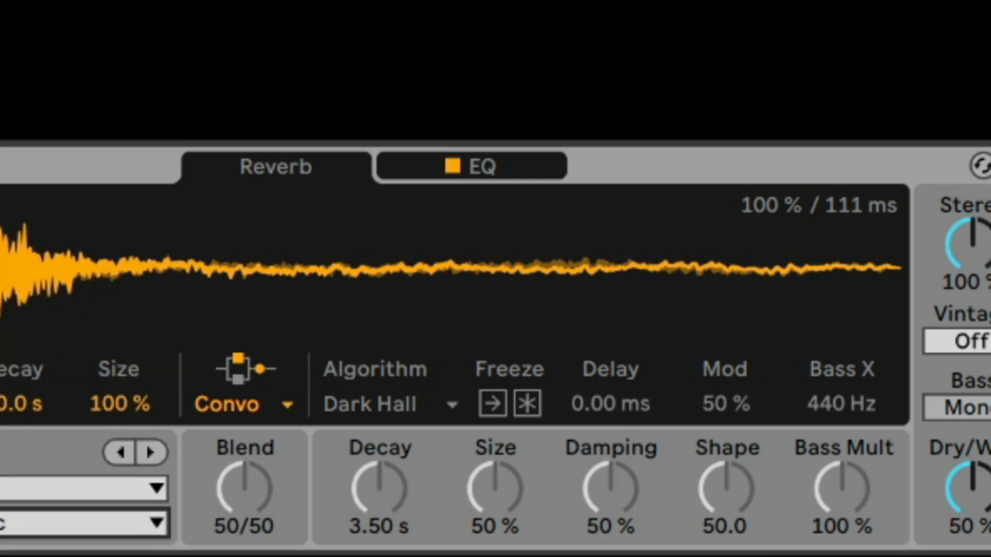
{"action": "left_click", "coordinate": [104, 488]}
{"action": "key", "text": "Escape"}
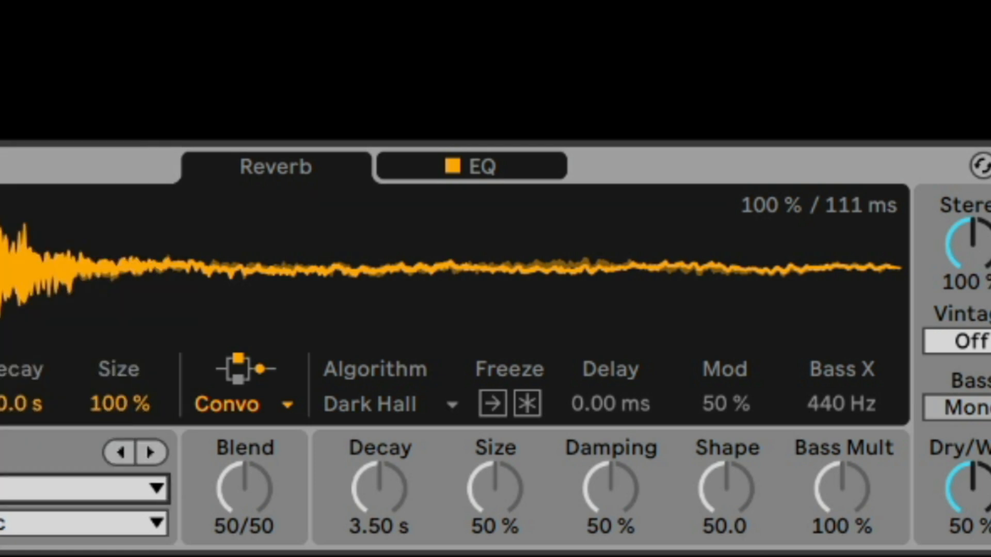
{"action": "left_click", "coordinate": [103, 523]}
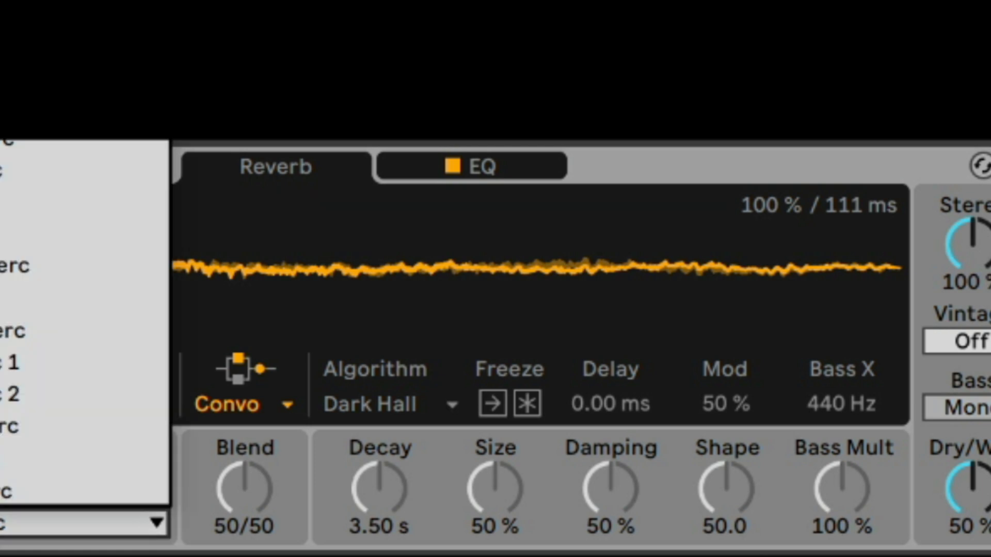
{"action": "key", "text": "Escape"}
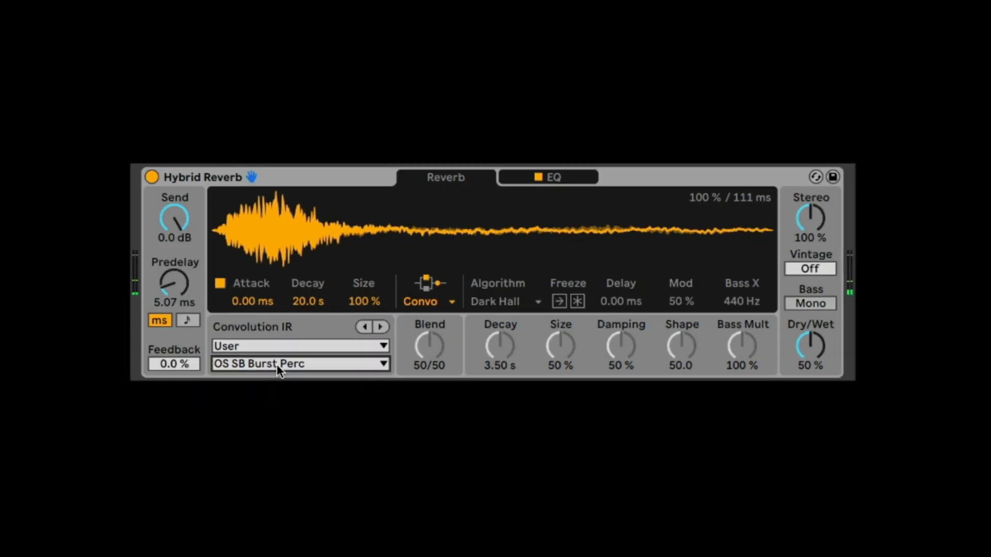
- Try a tempo-synced predelay of 2/16 with feedback at about 79 %, and return the predelay to milliseconds
{"action": "left_click", "coordinate": [179, 320]}
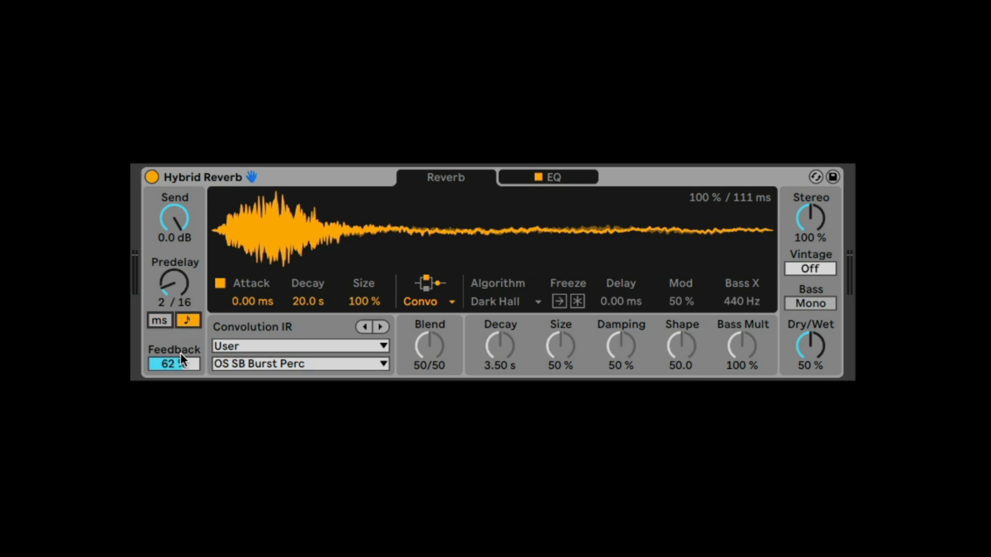
{"action": "left_click_drag", "start_coordinate": [180, 353], "coordinate": [181, 344]}
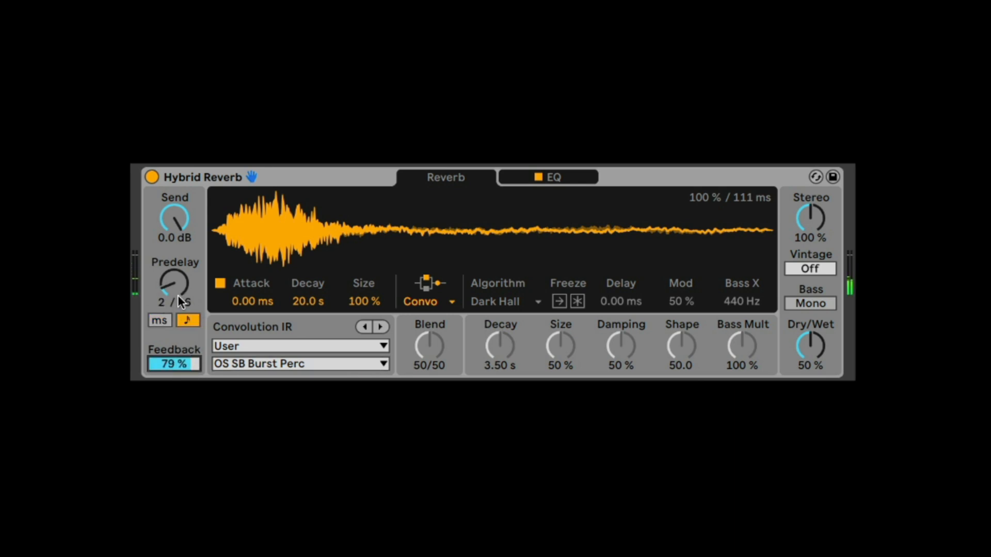
{"action": "left_click", "coordinate": [164, 321]}
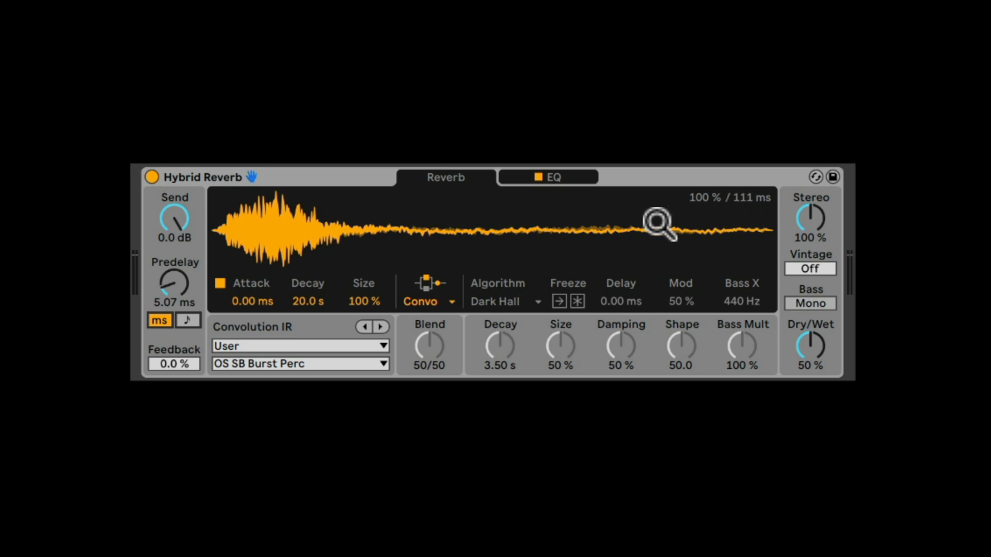
- Raise the convolution attack to 383 ms and switch the Convolution IR category to Halls
{"action": "mouse_move", "coordinate": [265, 305]}
{"action": "left_mouse_down"}
{"action": "mouse_move", "coordinate": [269, 290]}
{"action": "mouse_move", "coordinate": [261, 310]}
{"action": "mouse_move", "coordinate": [260, 301]}
{"action": "left_mouse_up"}
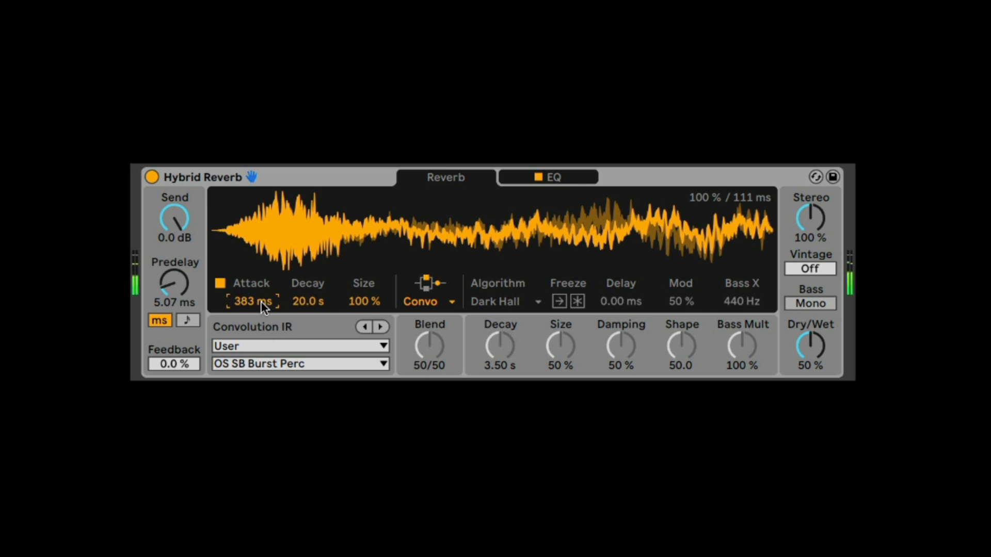
{"action": "left_click", "coordinate": [272, 345]}
{"action": "left_click", "coordinate": [258, 246]}
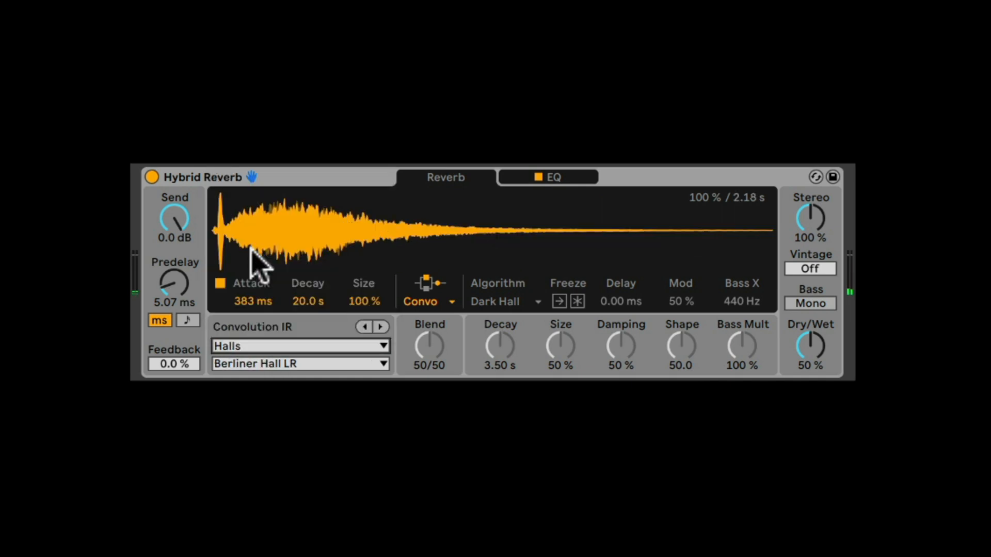
- Compare the Berliner Hall LR impulse response at 0.00 ms and 383 ms attack, ending at 0.00 ms
{"action": "double_click", "coordinate": [247, 300]}
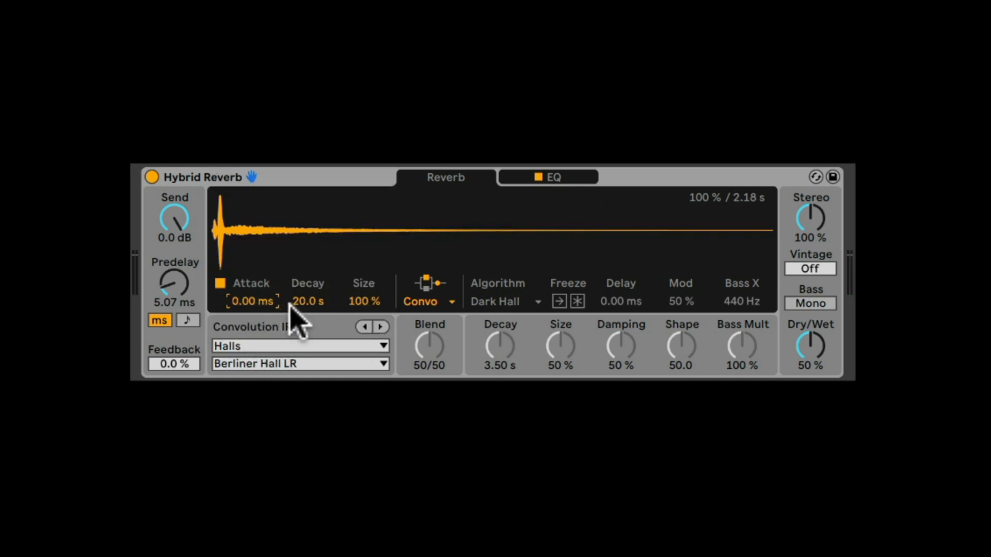
{"action": "left_click_drag", "start_coordinate": [263, 304], "coordinate": [262, 279]}
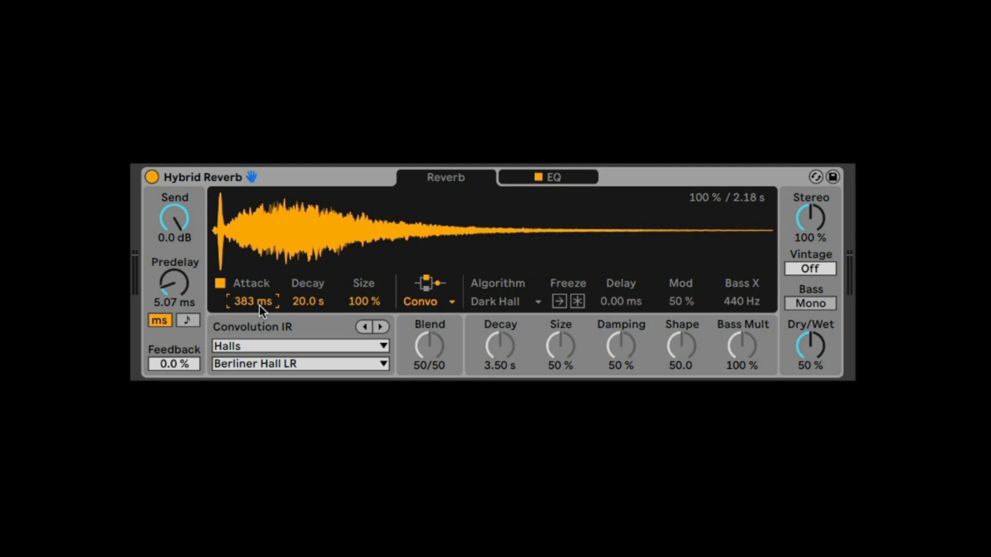
{"action": "left_click_drag", "start_coordinate": [259, 305], "coordinate": [259, 341]}
- Try out the convolution decay, and sweep the impulse response's size down and up to 500 %
{"action": "left_click", "coordinate": [310, 303]}
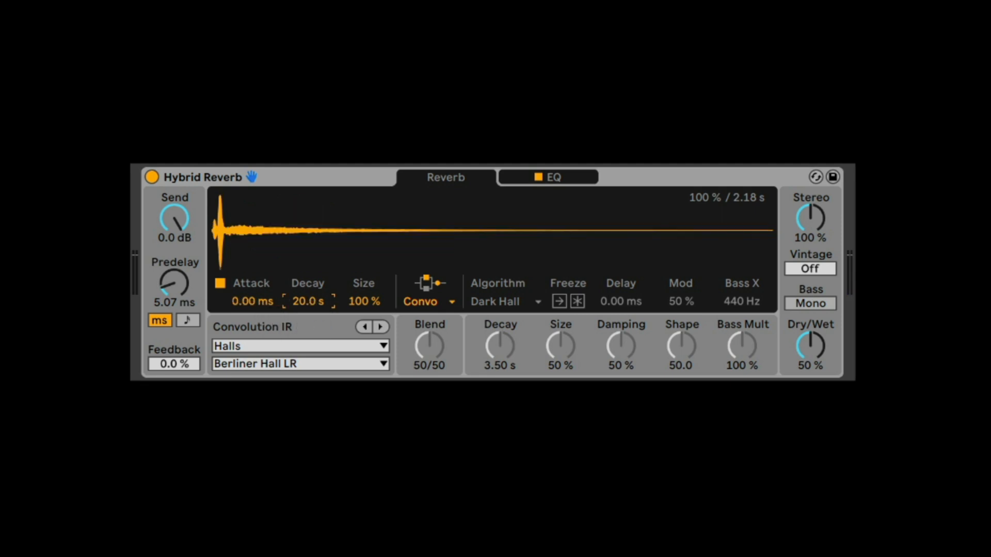
{"action": "left_click_drag", "start_coordinate": [305, 302], "coordinate": [303, 196]}
{"action": "left_click", "coordinate": [368, 302]}
{"action": "left_click_drag", "start_coordinate": [368, 302], "coordinate": [367, 351]}
{"action": "left_click_drag", "start_coordinate": [357, 300], "coordinate": [375, 232]}
- Set the Convolution IR category to Chambers and Large Rooms, with an attack of 738 ms and a size of 65 %
{"action": "left_click", "coordinate": [290, 345]}
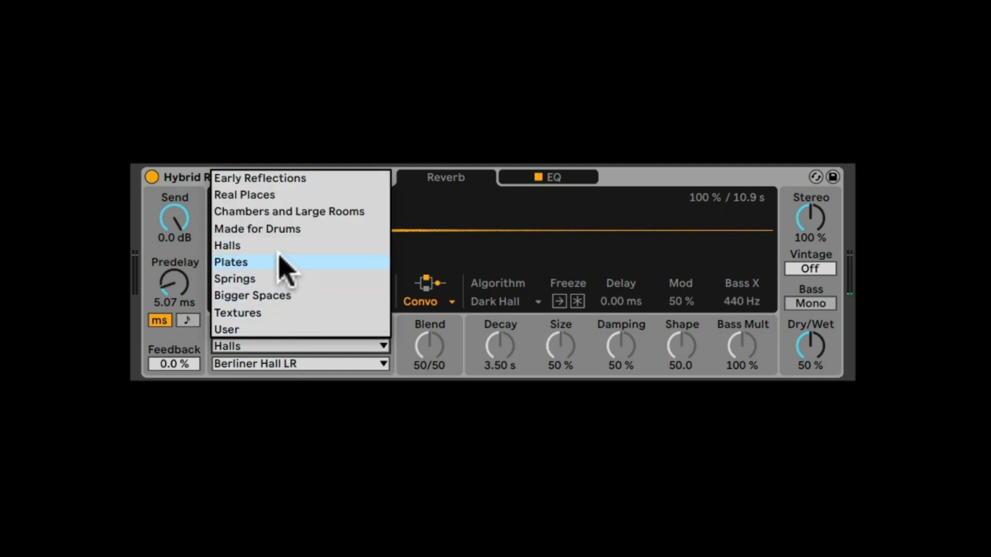
{"action": "left_click", "coordinate": [281, 210]}
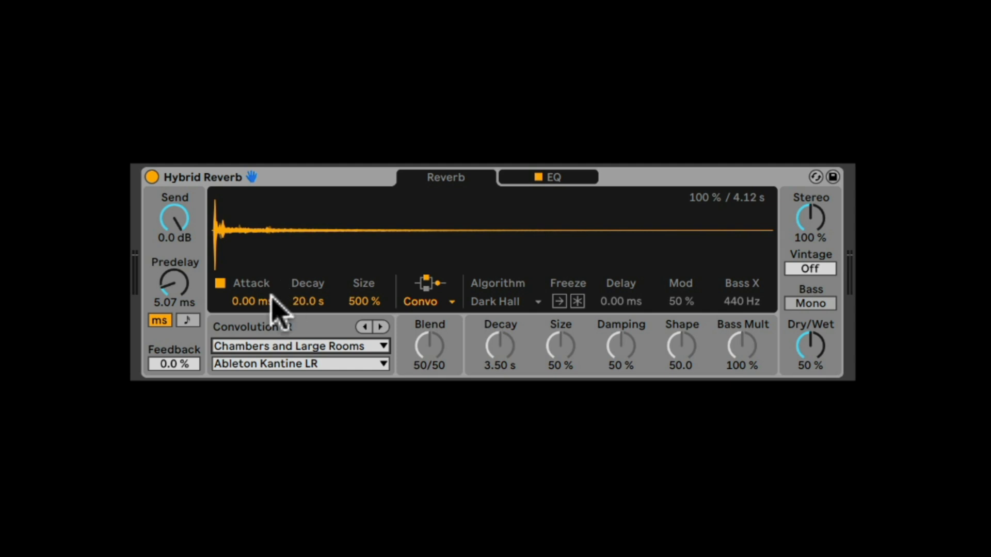
{"action": "mouse_move", "coordinate": [271, 301]}
{"action": "left_mouse_down"}
{"action": "mouse_move", "coordinate": [271, 278]}
{"action": "mouse_move", "coordinate": [265, 309]}
{"action": "mouse_move", "coordinate": [267, 295]}
{"action": "left_mouse_up"}
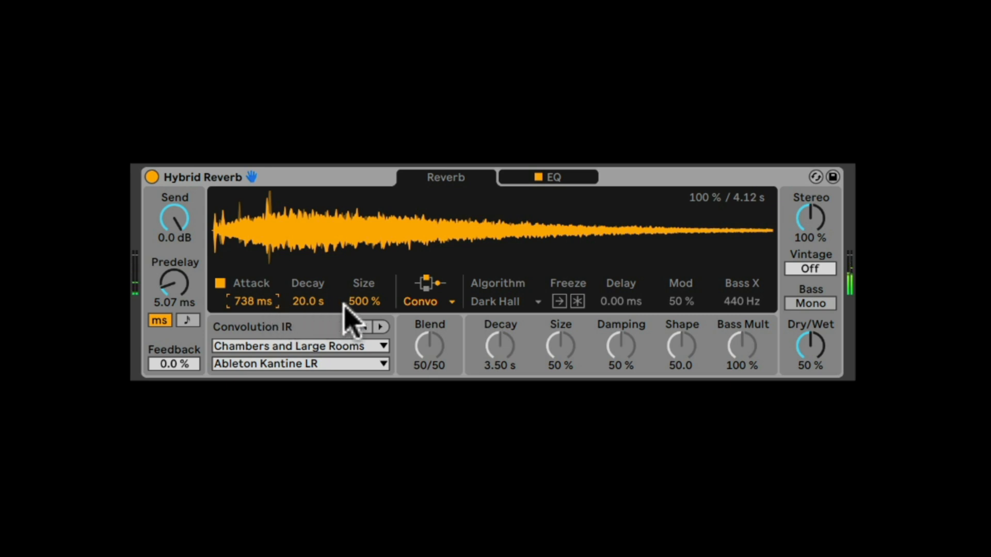
{"action": "left_click_drag", "start_coordinate": [365, 303], "coordinate": [366, 345]}
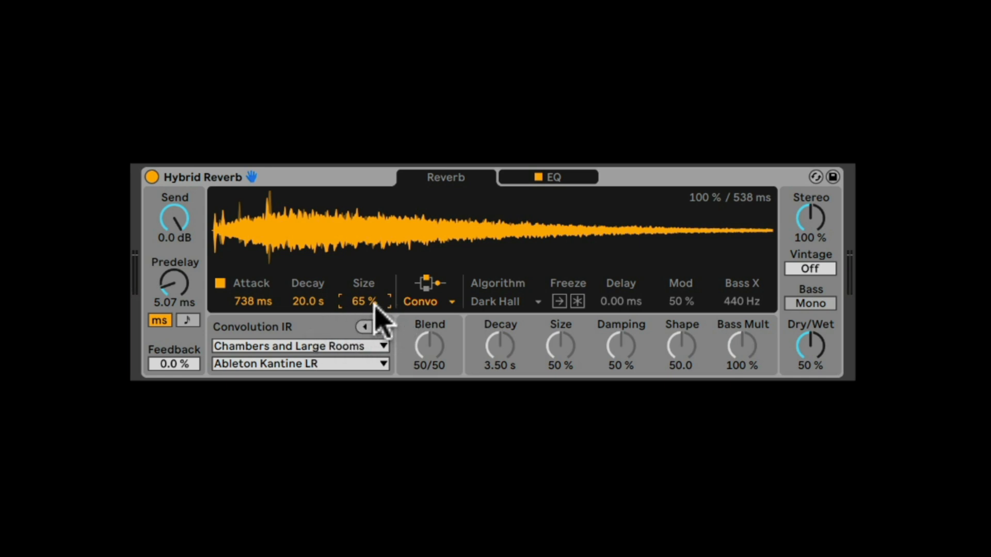
- Switch the reverb's routing to Algorithm and choose the Dark Hall algorithm
{"action": "left_click", "coordinate": [422, 303]}
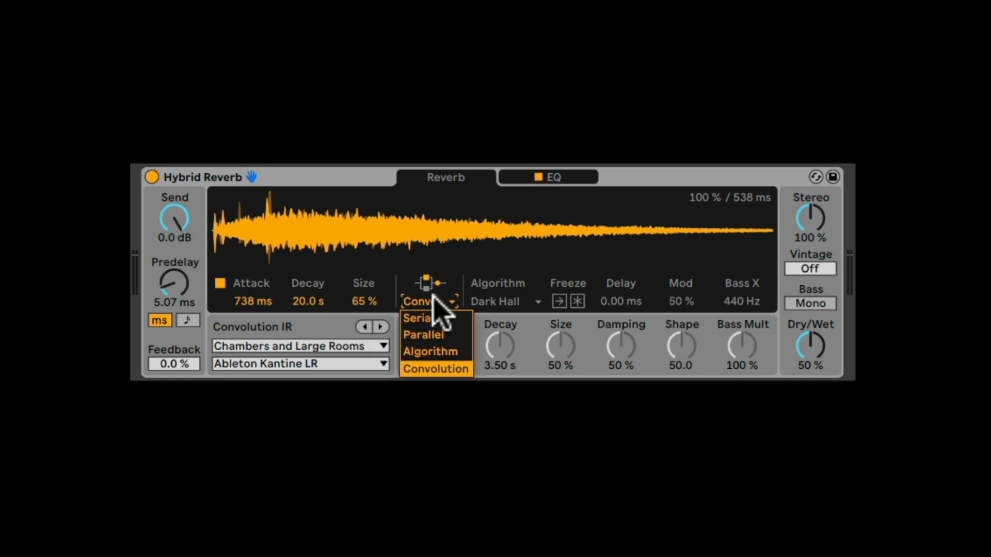
{"action": "left_click", "coordinate": [440, 351]}
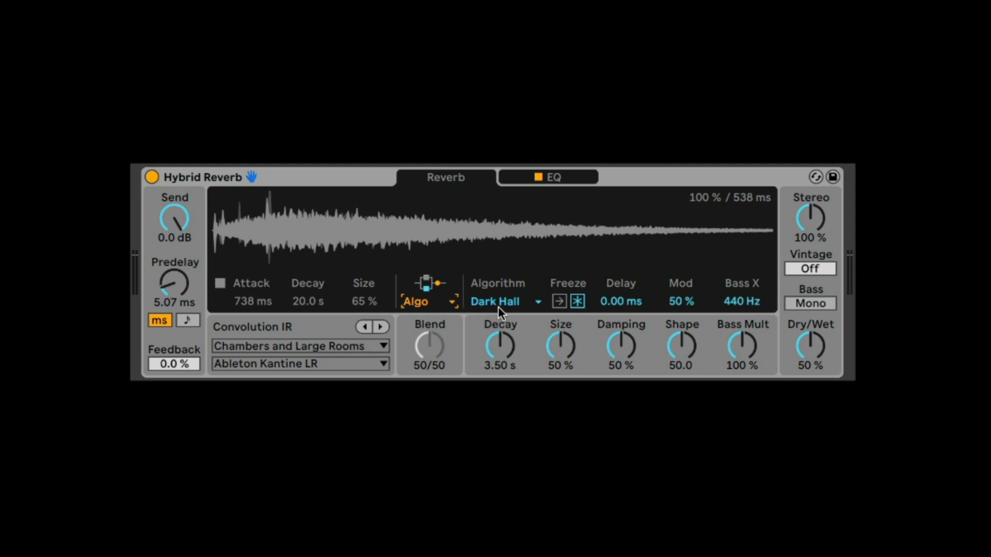
{"action": "left_click", "coordinate": [521, 304]}
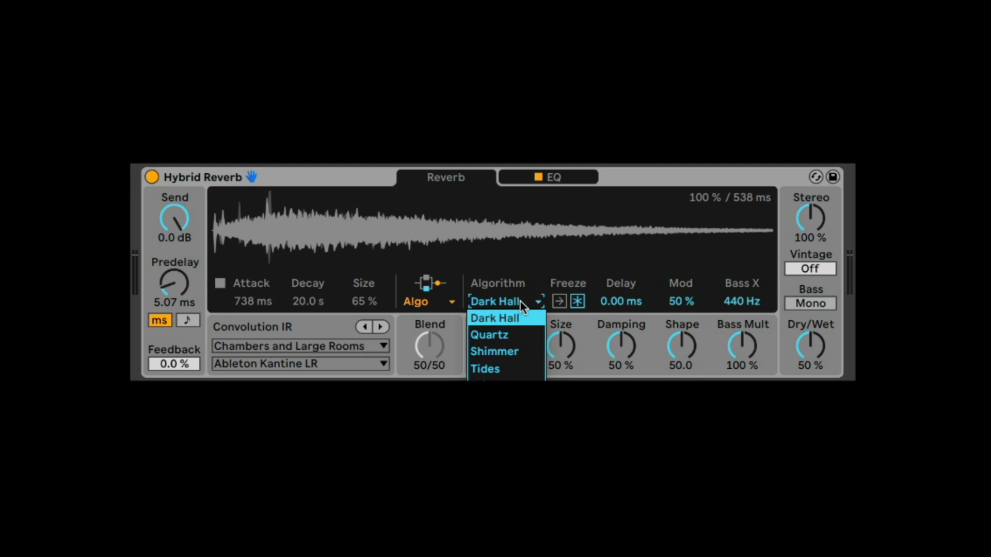
{"action": "left_click", "coordinate": [513, 317]}
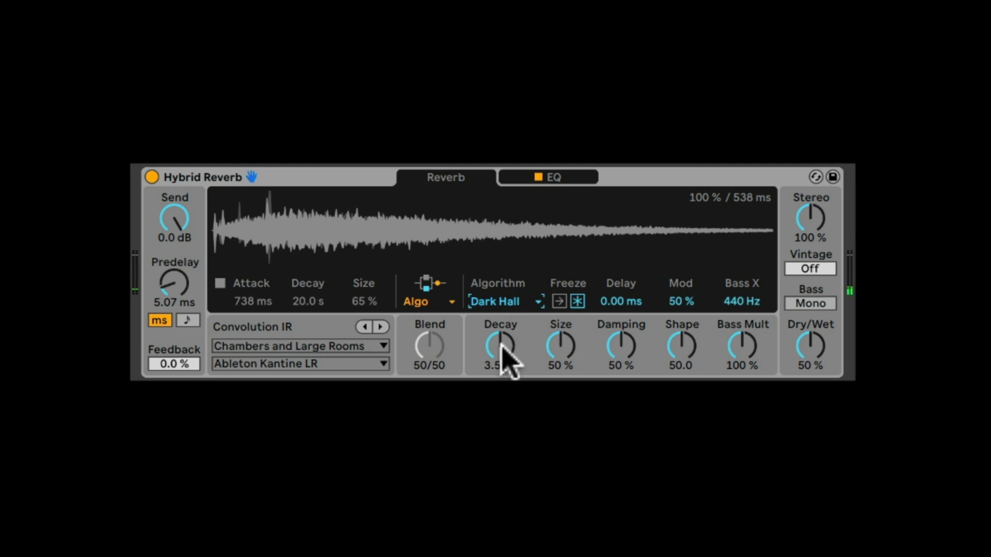
- Compare the Dark Hall at about 10.9 s decay and 99 % size with 973 ms decay and 21 % size
{"action": "left_click_drag", "start_coordinate": [507, 344], "coordinate": [559, 345]}
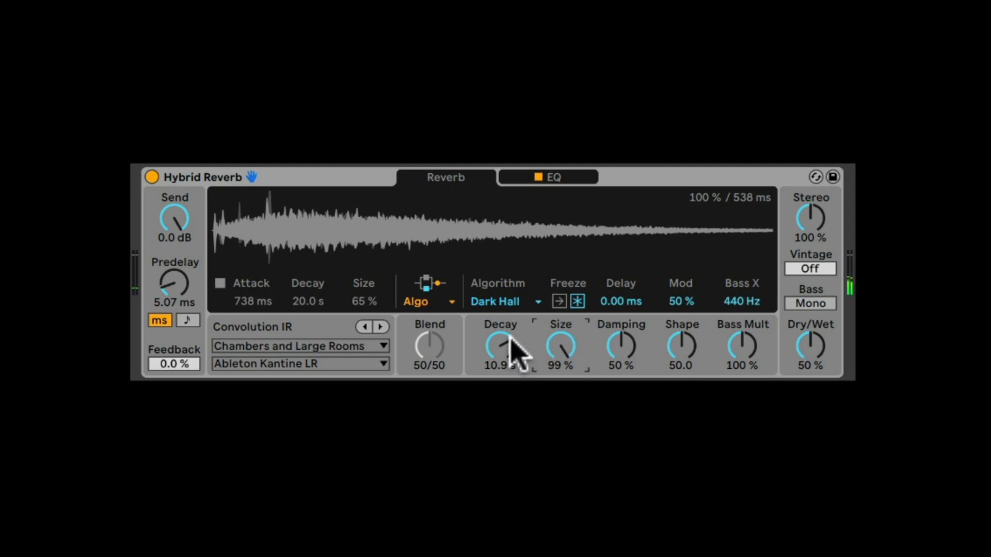
{"action": "left_click_drag", "start_coordinate": [495, 343], "coordinate": [495, 368]}
{"action": "left_click_drag", "start_coordinate": [565, 342], "coordinate": [566, 369]}
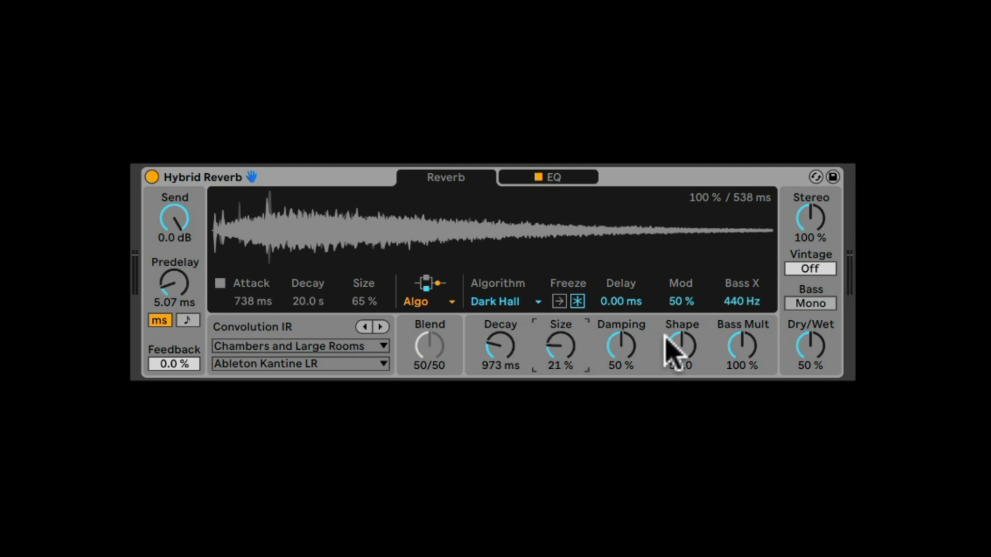
- Audition Dark Hall damping at 100 % and 0 % with the decay raised to 9.08 s, and set damping to 53 %
{"action": "left_click", "coordinate": [625, 340]}
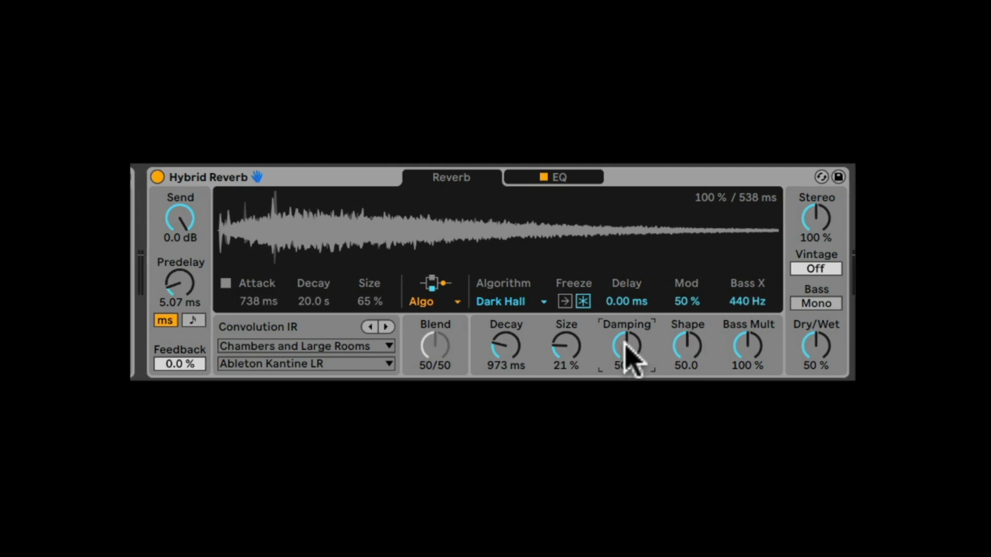
{"action": "mouse_move", "coordinate": [624, 349]}
{"action": "left_mouse_down"}
{"action": "mouse_move", "coordinate": [626, 310]}
{"action": "mouse_move", "coordinate": [626, 347]}
{"action": "left_mouse_up"}
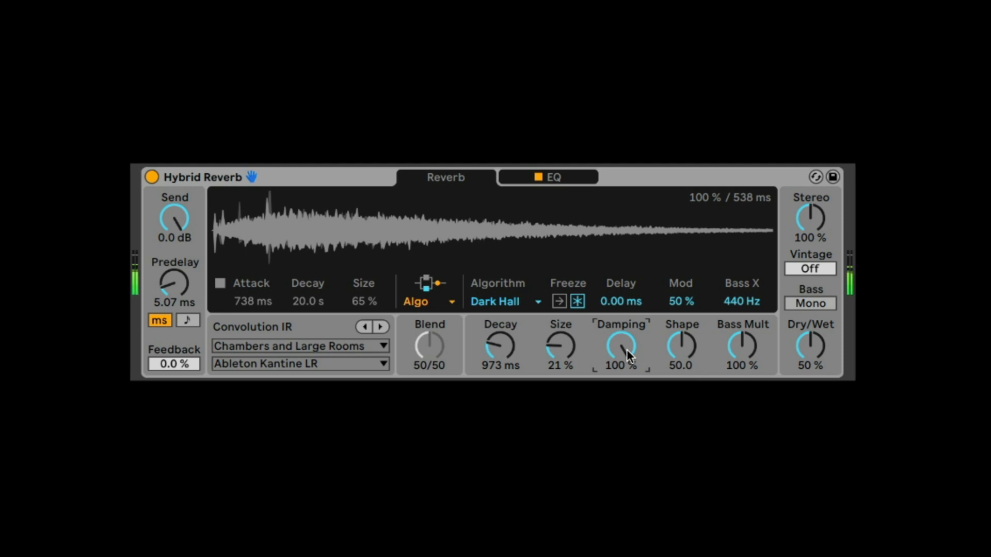
{"action": "mouse_move", "coordinate": [501, 347]}
{"action": "left_mouse_down"}
{"action": "mouse_move", "coordinate": [501, 330]}
{"action": "mouse_move", "coordinate": [502, 349]}
{"action": "left_mouse_up"}
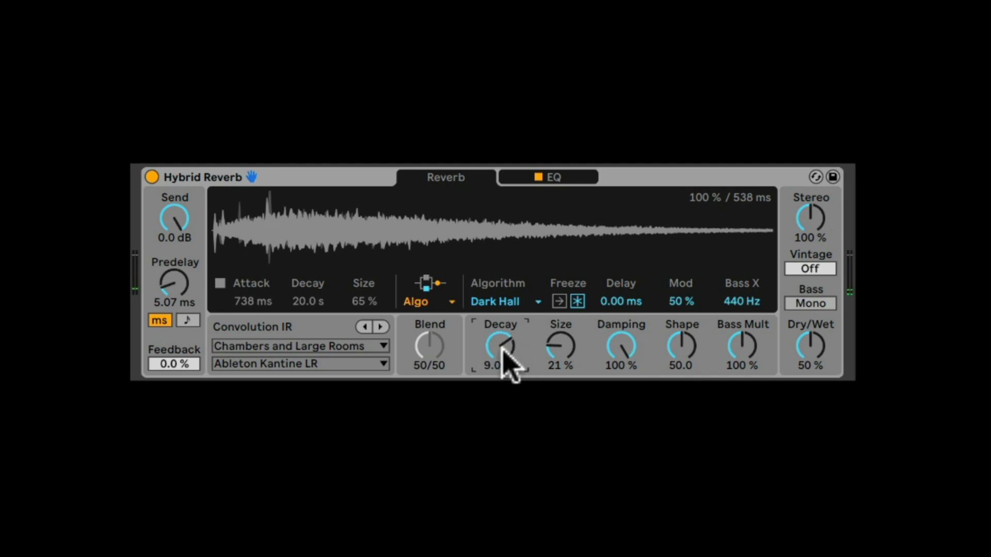
{"action": "left_click_drag", "start_coordinate": [620, 354], "coordinate": [619, 421]}
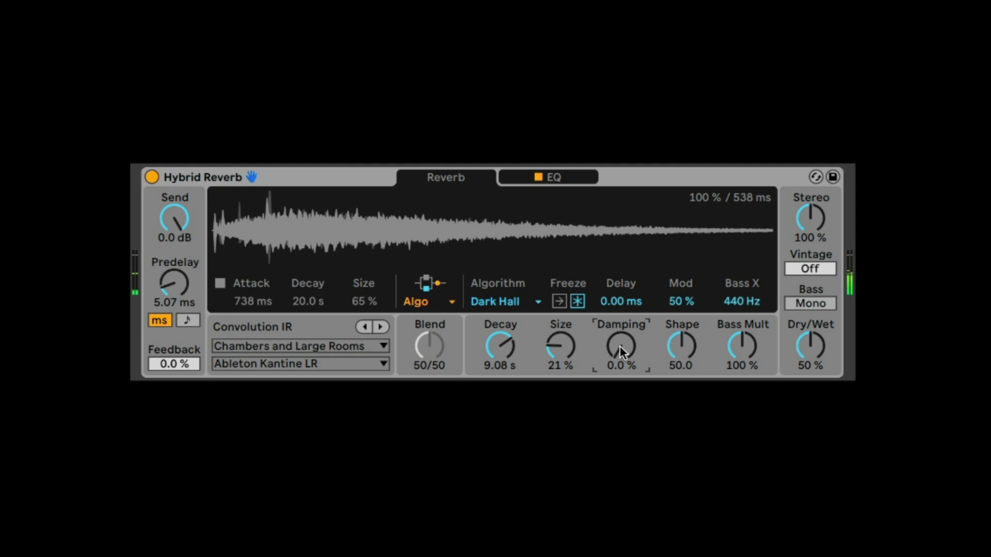
{"action": "left_click_drag", "start_coordinate": [621, 347], "coordinate": [621, 311]}
- Sweep the algorithm's Shape down and up to 100, and reset it to 50.0
{"action": "left_click_drag", "start_coordinate": [682, 348], "coordinate": [682, 397]}
{"action": "left_click_drag", "start_coordinate": [683, 348], "coordinate": [682, 300]}
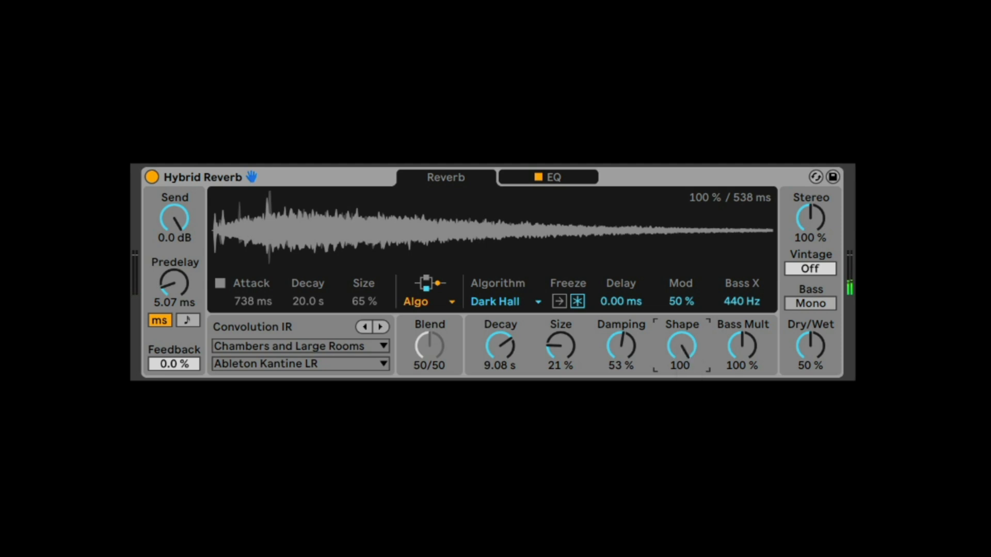
{"action": "double_click", "coordinate": [682, 347]}
- Try Bass Mult at 400 %, set it to 25 %, and check the Bass X crossover at 440 Hz
{"action": "left_click", "coordinate": [742, 349]}
{"action": "mouse_move", "coordinate": [742, 350]}
{"action": "left_mouse_down"}
{"action": "mouse_move", "coordinate": [741, 325]}
{"action": "mouse_move", "coordinate": [743, 358]}
{"action": "left_mouse_up"}
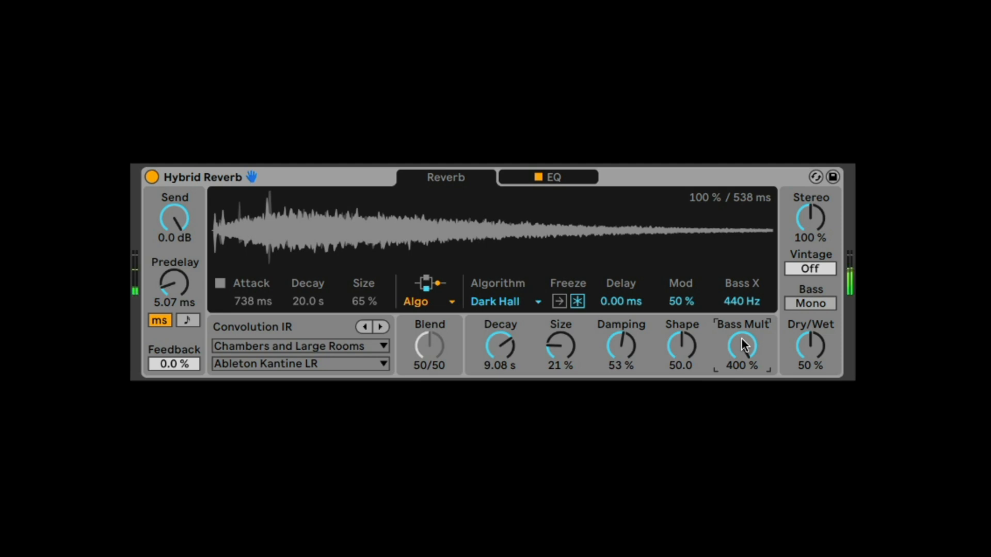
{"action": "left_click_drag", "start_coordinate": [742, 346], "coordinate": [742, 400]}
{"action": "left_click", "coordinate": [742, 301]}
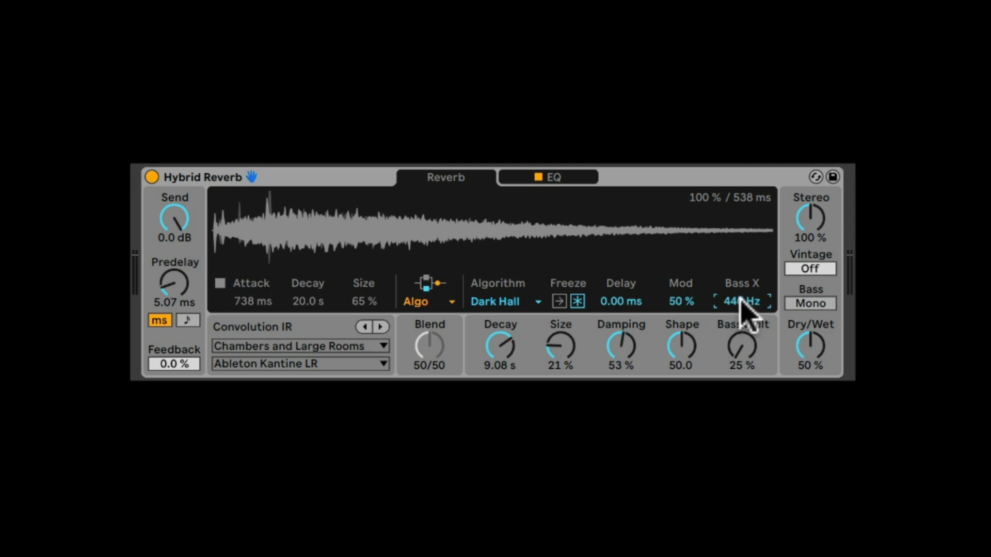
{"action": "left_click_drag", "start_coordinate": [739, 302], "coordinate": [744, 302]}
- Set the algorithm's modulation to 0.0 %, with the size at 74 % and the decay at 11.6 s
{"action": "left_click", "coordinate": [692, 303]}
{"action": "left_click_drag", "start_coordinate": [692, 305], "coordinate": [692, 356]}
{"action": "left_click_drag", "start_coordinate": [545, 343], "coordinate": [545, 288]}
{"action": "left_click_drag", "start_coordinate": [504, 351], "coordinate": [503, 336]}
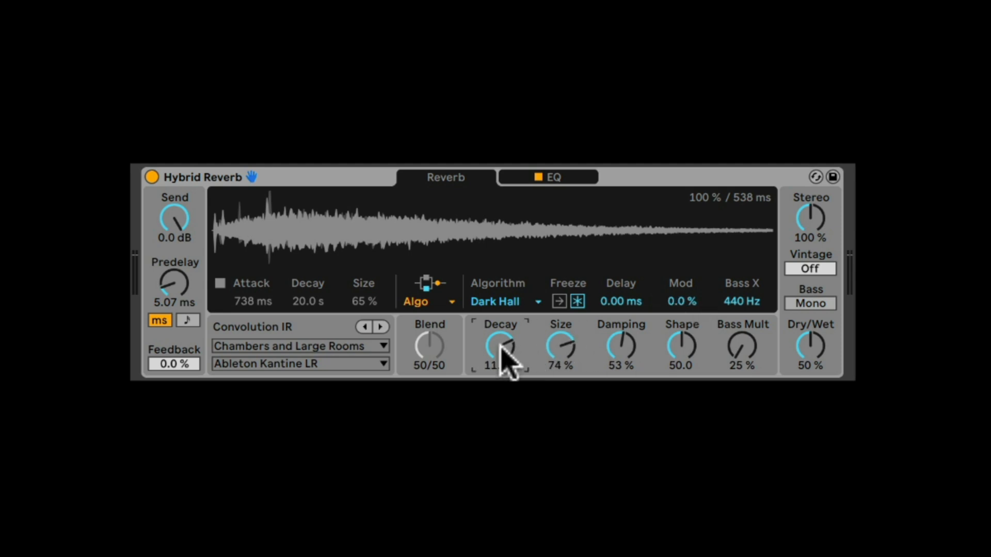
- Raise the algorithm's modulation to 100 % and reduce the size to 0.0 %
{"action": "left_click_drag", "start_coordinate": [682, 305], "coordinate": [682, 253]}
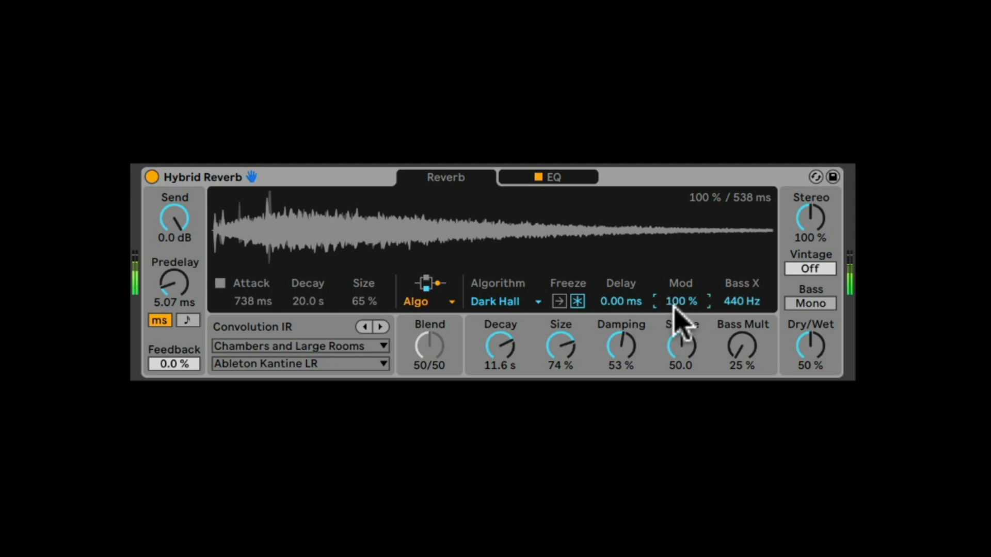
{"action": "left_click_drag", "start_coordinate": [566, 346], "coordinate": [565, 422]}
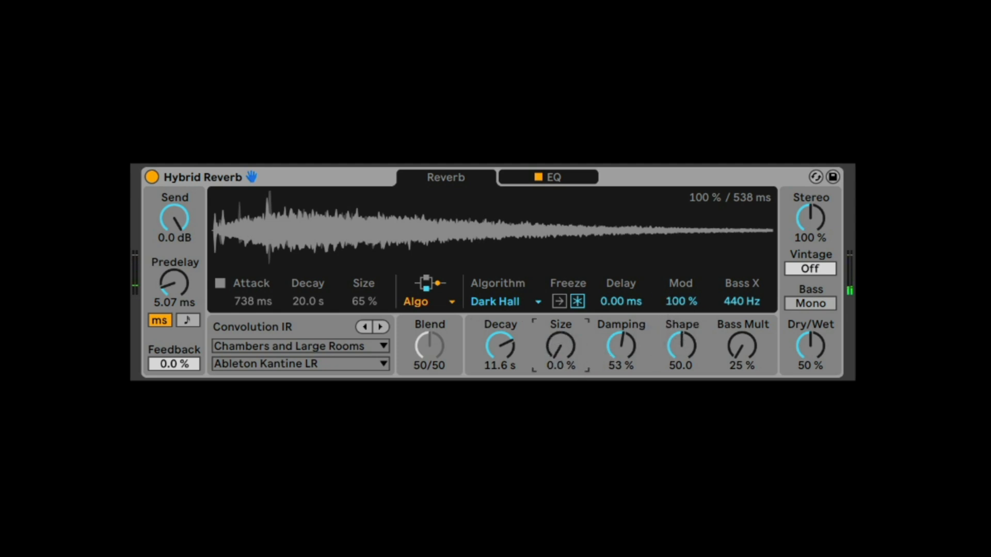
- Sweep Dark Hall's modulation to 0.0 % and back to 100 %, and restore Bass Mult to 100 %
{"action": "left_click_drag", "start_coordinate": [683, 302], "coordinate": [682, 354]}
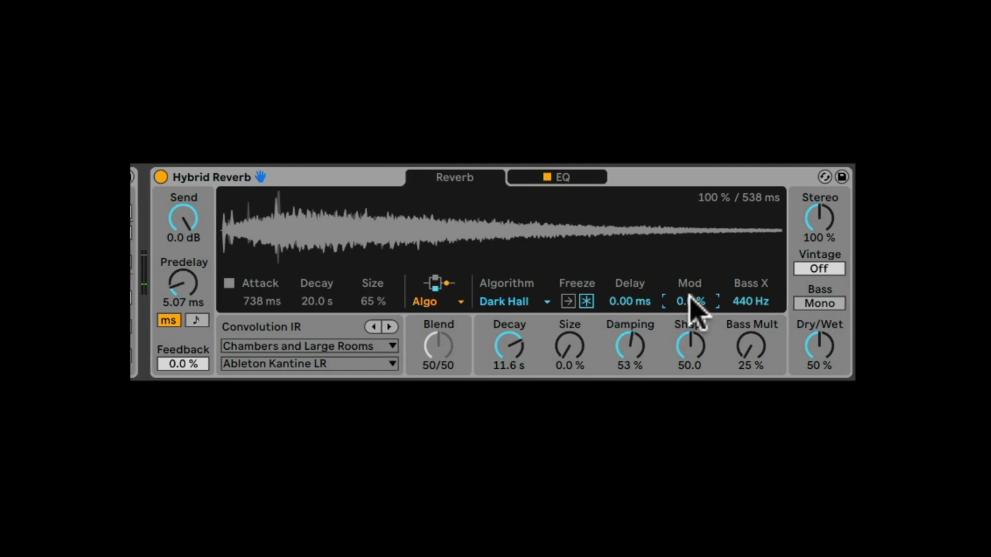
{"action": "left_click_drag", "start_coordinate": [683, 306], "coordinate": [682, 279]}
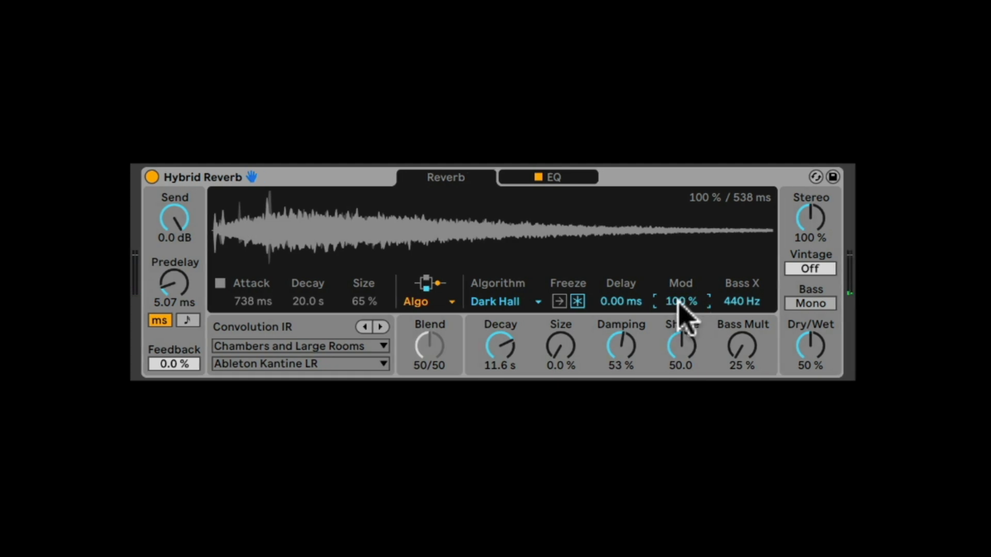
{"action": "left_click_drag", "start_coordinate": [752, 349], "coordinate": [752, 309]}
- Switch the algorithm to Quartz, resetting its decay to 3.50 s and its size, damping, low damping and distance to 50 %
{"action": "left_click", "coordinate": [507, 299]}
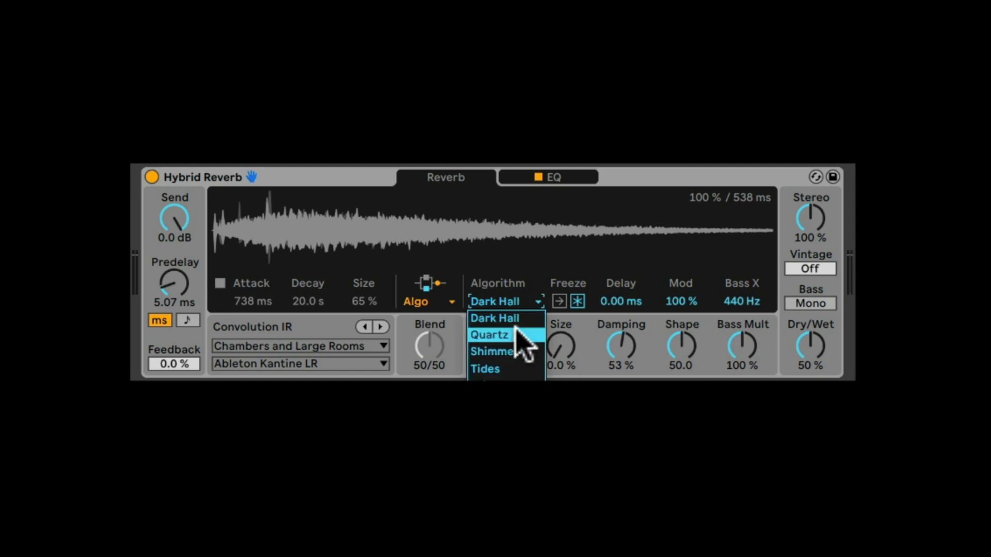
{"action": "left_click", "coordinate": [518, 335]}
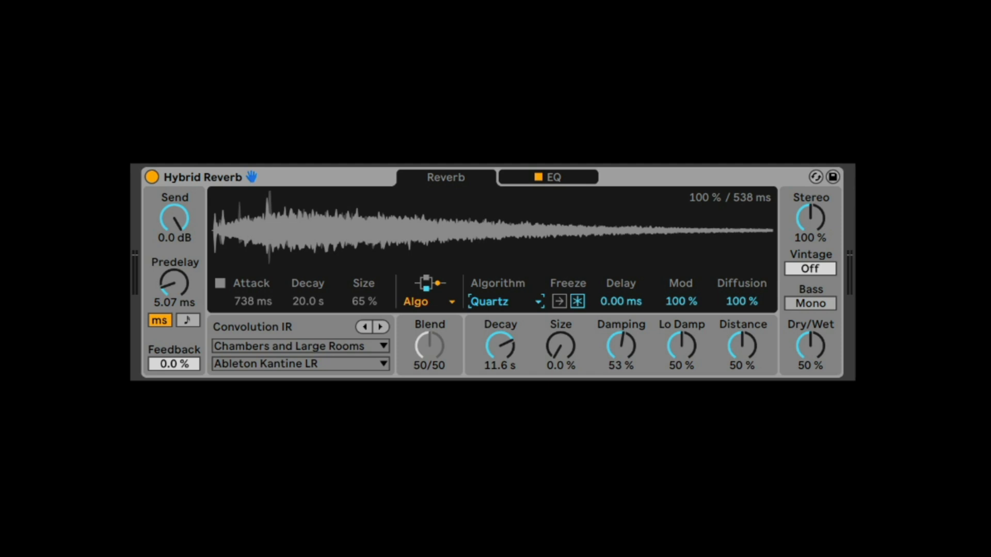
{"action": "double_click", "coordinate": [571, 352]}
{"action": "double_click", "coordinate": [499, 342]}
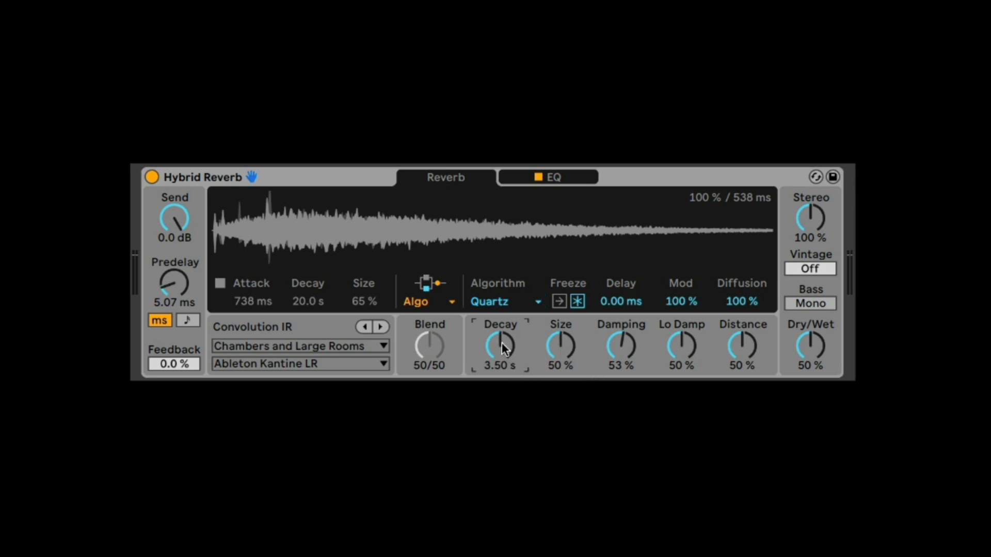
{"action": "double_click", "coordinate": [625, 345]}
{"action": "double_click", "coordinate": [682, 345]}
{"action": "double_click", "coordinate": [741, 345]}
- Compare Quartz's low and high modulation, leave it at 0.0 %, and lower the diffusion to 0.0 %
{"action": "left_click", "coordinate": [690, 305]}
{"action": "left_click_drag", "start_coordinate": [689, 305], "coordinate": [688, 408]}
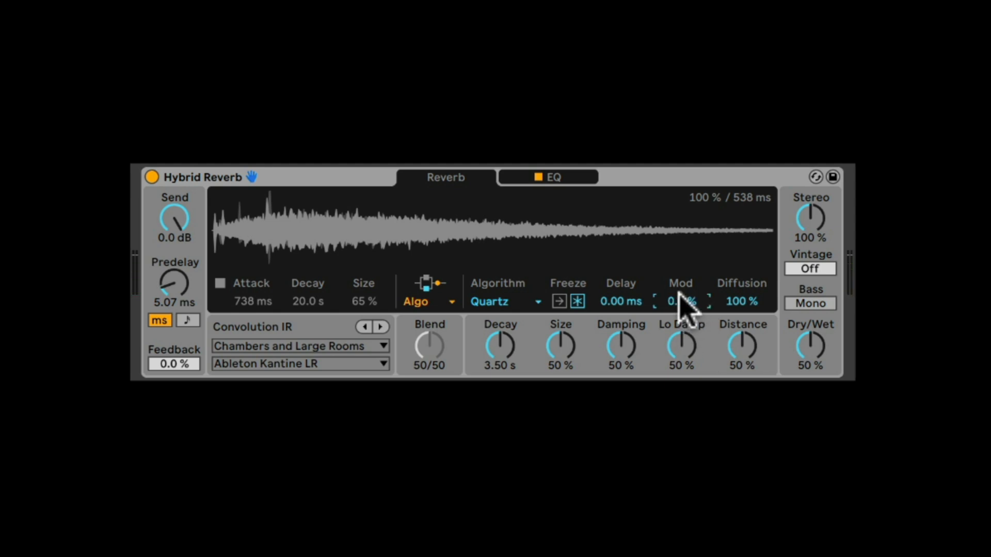
{"action": "left_click_drag", "start_coordinate": [676, 297], "coordinate": [676, 197]}
{"action": "left_click_drag", "start_coordinate": [668, 298], "coordinate": [668, 403]}
{"action": "left_click", "coordinate": [742, 301]}
{"action": "left_click_drag", "start_coordinate": [739, 299], "coordinate": [738, 413]}
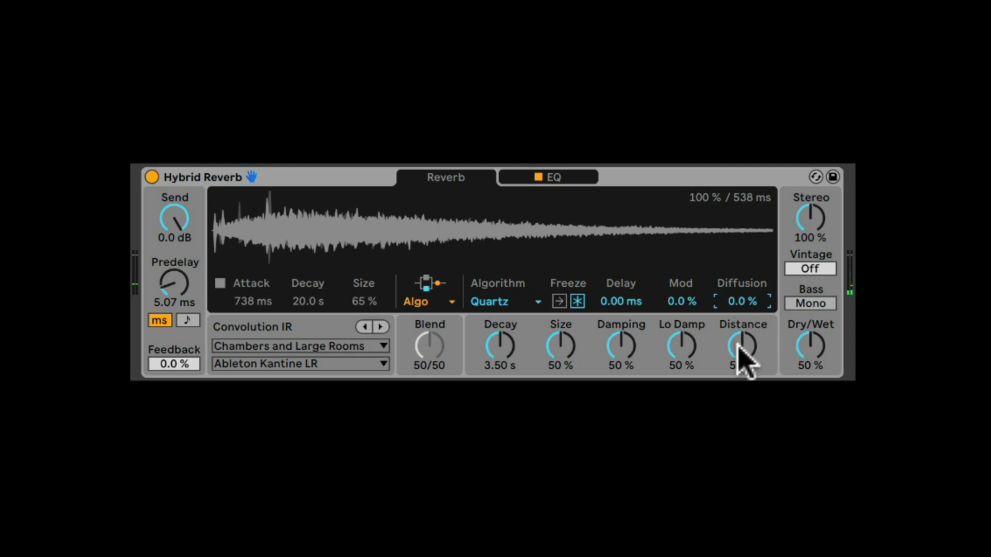
- Sweep Quartz's distance down and up to 100 %, with the diffusion at 2.3 %
{"action": "left_click_drag", "start_coordinate": [744, 345], "coordinate": [743, 408]}
{"action": "left_click_drag", "start_coordinate": [742, 345], "coordinate": [743, 304]}
{"action": "left_click_drag", "start_coordinate": [743, 303], "coordinate": [747, 341]}
- Raise the diffusion to 100 % while trying damping at 100 % and 0.0 %, and reset the damping to 50 %
{"action": "mouse_move", "coordinate": [626, 336]}
{"action": "left_mouse_down"}
{"action": "mouse_move", "coordinate": [625, 310]}
{"action": "mouse_move", "coordinate": [627, 347]}
{"action": "left_mouse_up"}
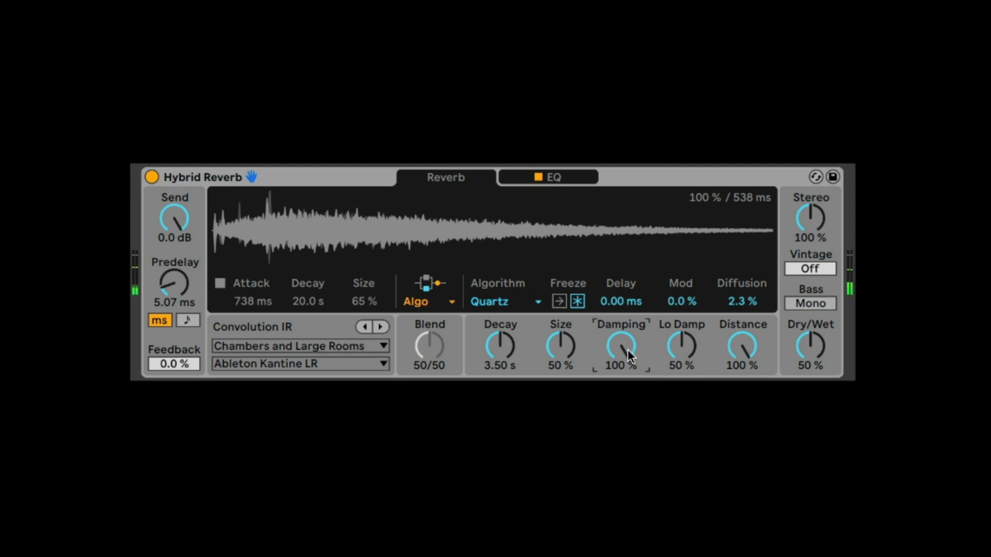
{"action": "left_click_drag", "start_coordinate": [628, 351], "coordinate": [628, 356]}
{"action": "left_click_drag", "start_coordinate": [743, 309], "coordinate": [743, 268]}
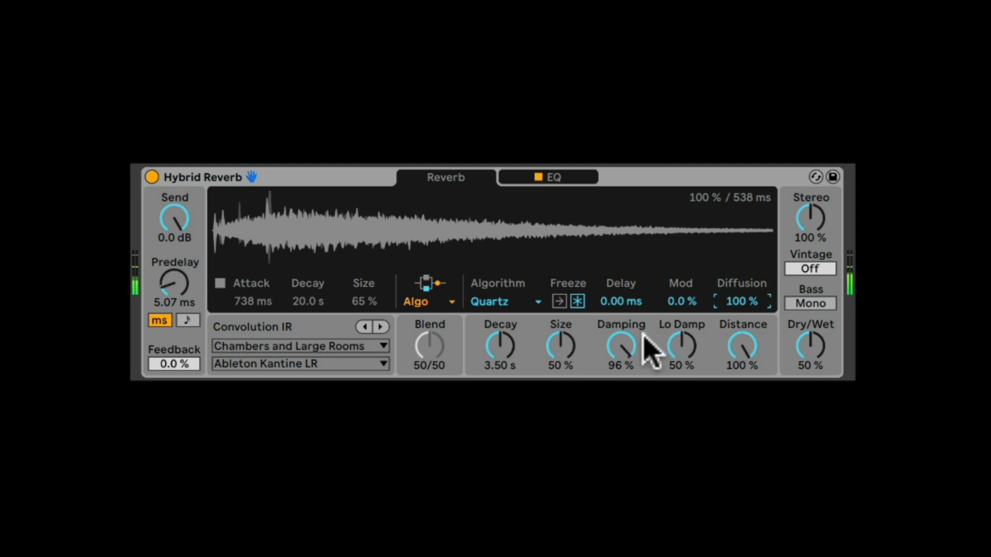
{"action": "left_click_drag", "start_coordinate": [630, 354], "coordinate": [631, 403]}
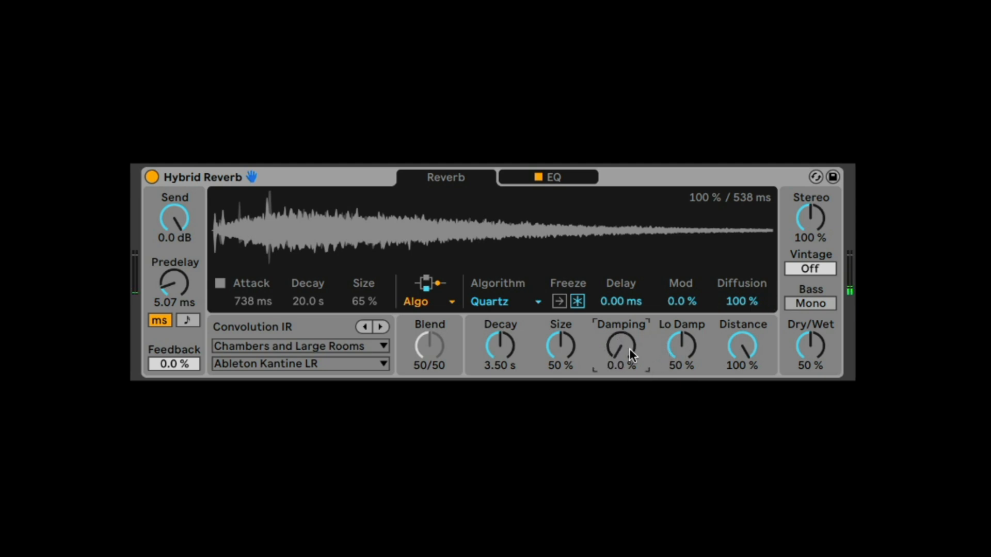
{"action": "double_click", "coordinate": [628, 349]}
- Sweep Quartz's low damping up and down to 0.0 %, and return it to 50 %
{"action": "left_click_drag", "start_coordinate": [674, 345], "coordinate": [674, 317]}
{"action": "left_click_drag", "start_coordinate": [679, 346], "coordinate": [678, 386]}
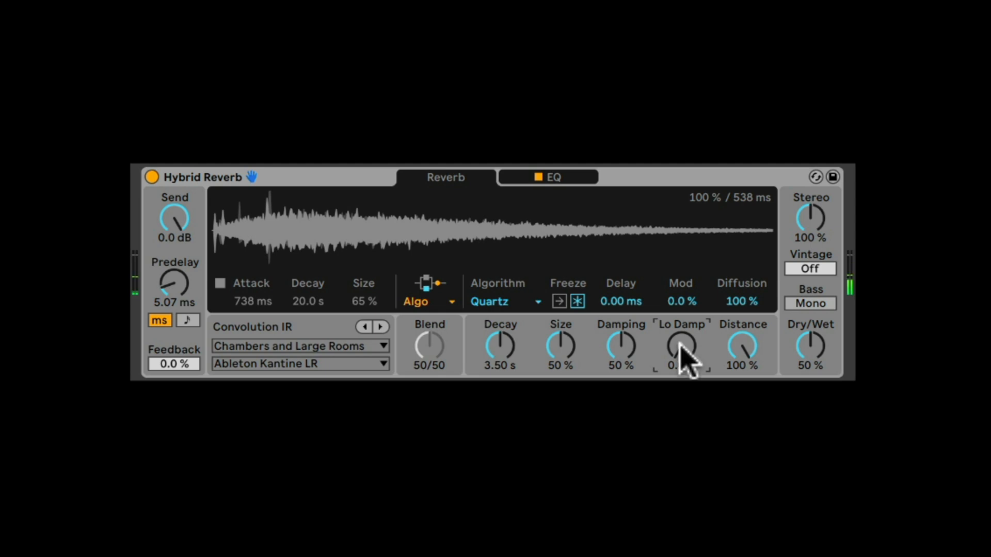
{"action": "left_click_drag", "start_coordinate": [676, 351], "coordinate": [676, 318]}
- Switch the algorithm to Shimmer and sweep its Shimmer amount down and up to 100 %
{"action": "left_click", "coordinate": [516, 303]}
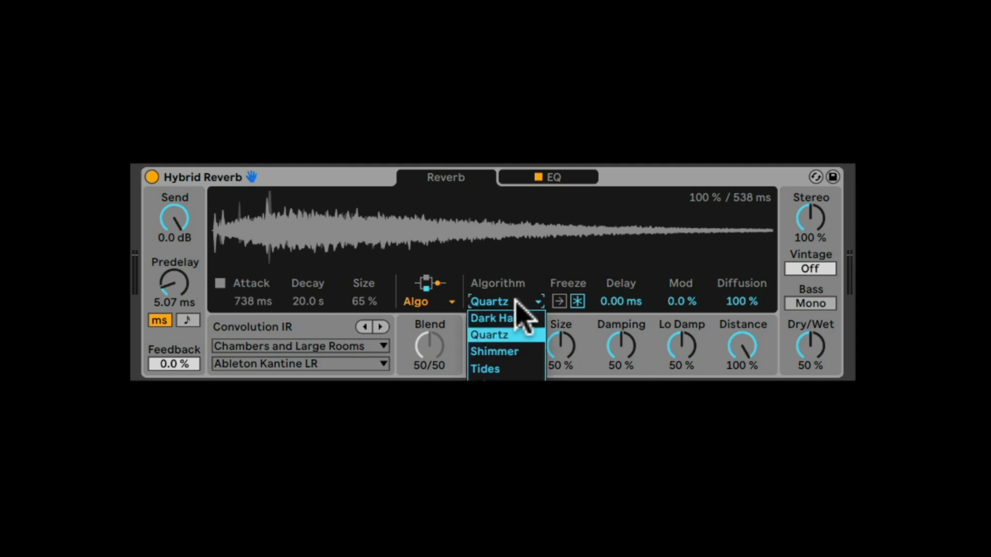
{"action": "left_click", "coordinate": [514, 352]}
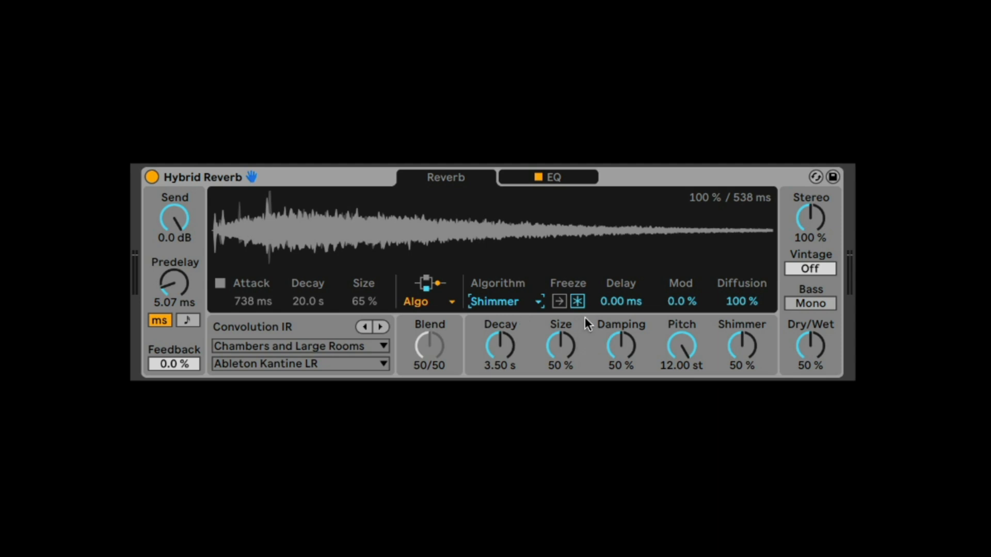
{"action": "left_click", "coordinate": [503, 353]}
{"action": "left_click", "coordinate": [562, 345]}
{"action": "left_click", "coordinate": [690, 364]}
{"action": "left_click_drag", "start_coordinate": [753, 349], "coordinate": [744, 416]}
{"action": "left_click_drag", "start_coordinate": [743, 348], "coordinate": [744, 244]}
- Set Shimmer's diffusion to 0.0 %, its Shimmer amount to 17 % and its pitch to -12.00 st
{"action": "left_click_drag", "start_coordinate": [737, 300], "coordinate": [737, 383]}
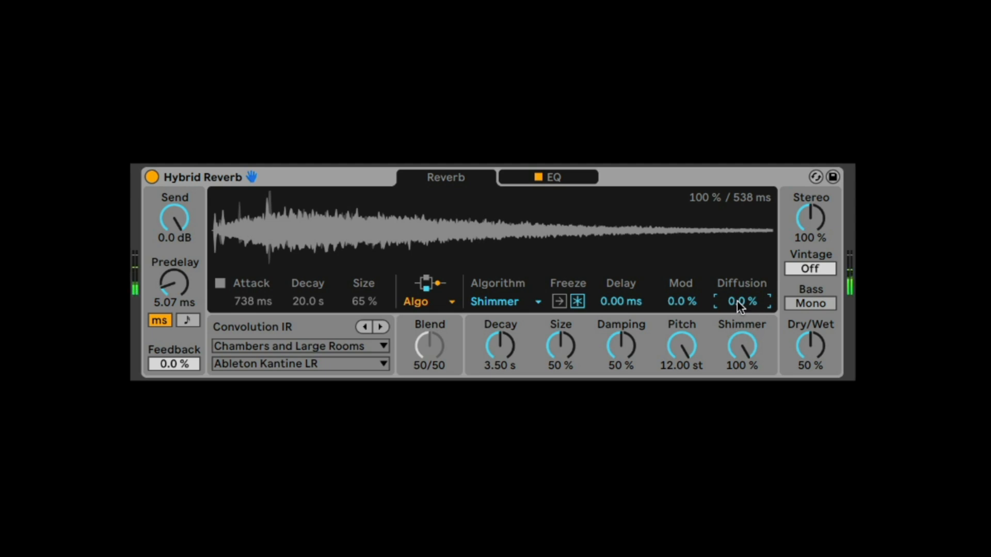
{"action": "left_click_drag", "start_coordinate": [742, 344], "coordinate": [741, 361]}
{"action": "left_click_drag", "start_coordinate": [682, 345], "coordinate": [681, 382]}
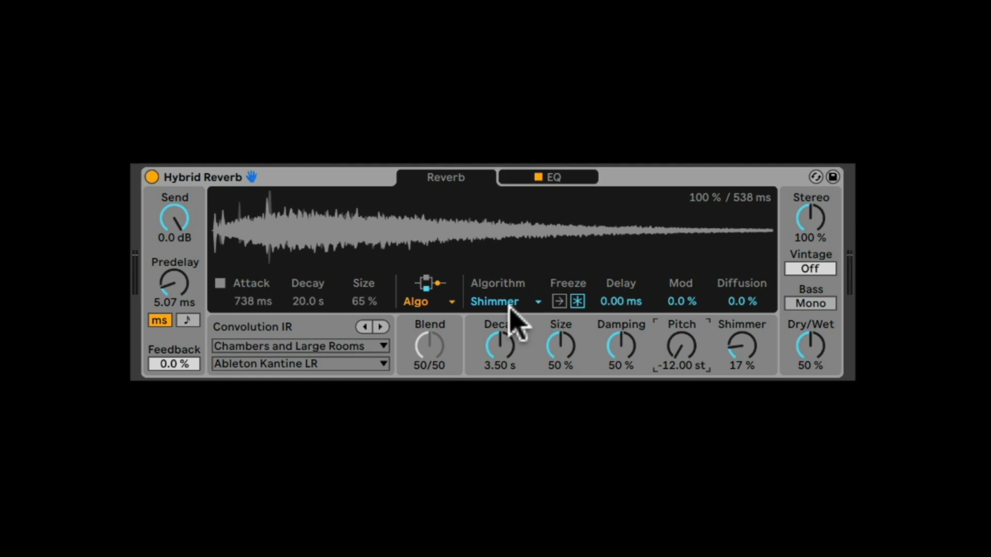
- Switch the algorithm to Tides and set its modulation rate to 1/8
{"action": "left_click", "coordinate": [526, 304]}
{"action": "left_click", "coordinate": [519, 369]}
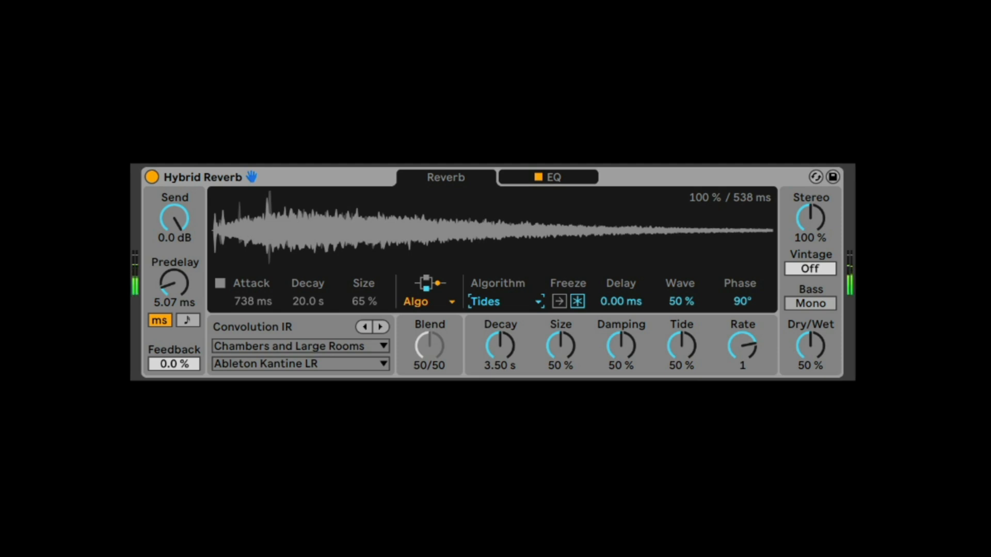
{"action": "left_click", "coordinate": [736, 343]}
{"action": "left_click_drag", "start_coordinate": [731, 343], "coordinate": [731, 367]}
- Sweep Tides' wave shape from 0.0 % upward and set it to 85 %
{"action": "left_click", "coordinate": [682, 301]}
{"action": "left_click_drag", "start_coordinate": [682, 302], "coordinate": [681, 331]}
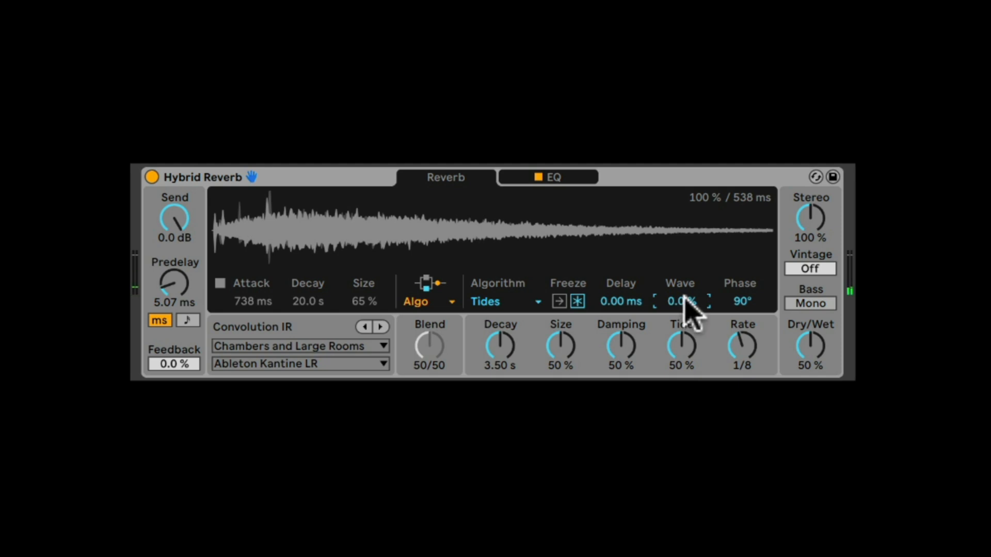
{"action": "left_click_drag", "start_coordinate": [685, 302], "coordinate": [686, 258]}
{"action": "mouse_move", "coordinate": [685, 300]}
{"action": "left_mouse_down"}
{"action": "mouse_move", "coordinate": [686, 317]}
{"action": "mouse_move", "coordinate": [685, 308]}
{"action": "left_mouse_up"}
- Sweep the Tide amount down and up, and return it to 50 %
{"action": "left_click", "coordinate": [685, 339]}
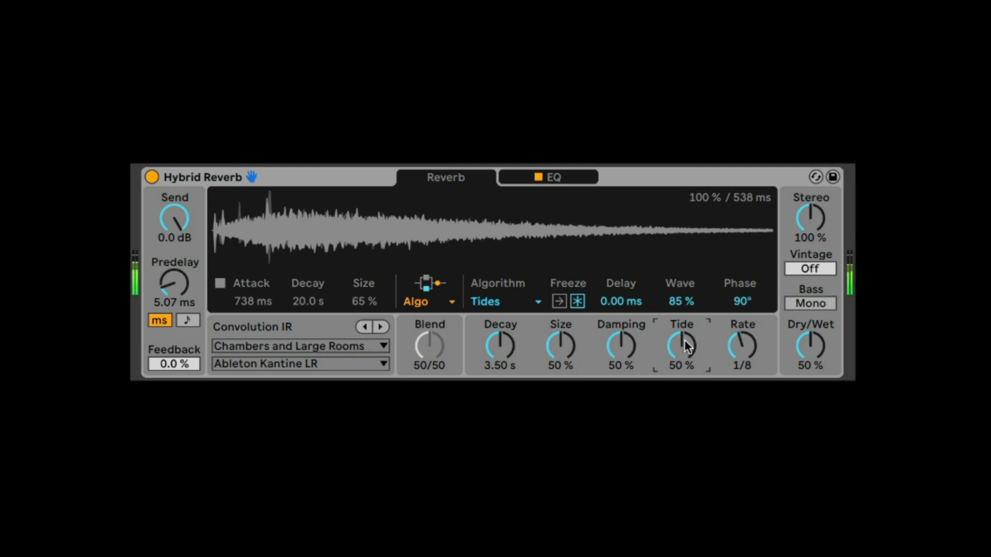
{"action": "left_click_drag", "start_coordinate": [685, 339], "coordinate": [685, 392]}
{"action": "left_click_drag", "start_coordinate": [683, 340], "coordinate": [684, 288]}
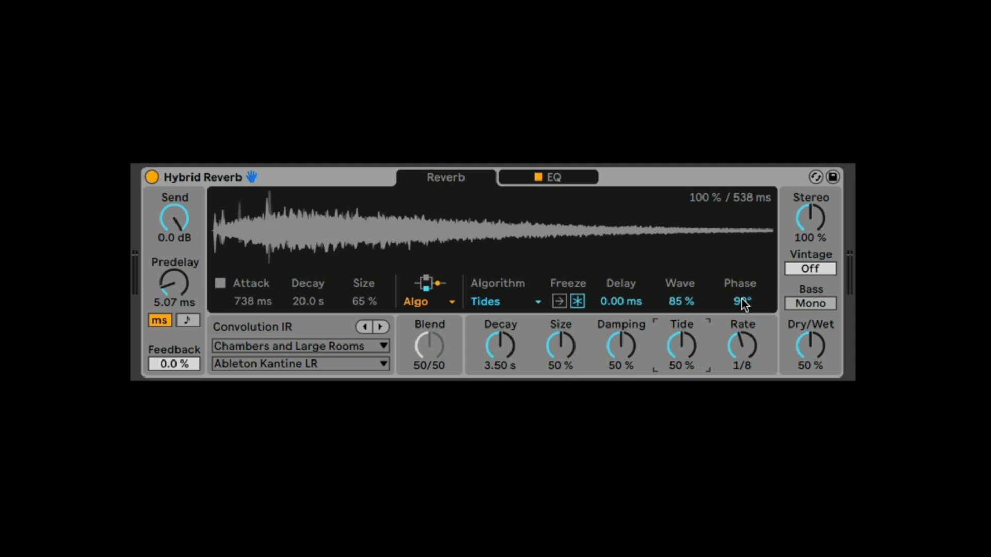
- Try Tides' phase, leaving it at 90°, and raise the damping to 100 % before returning it to 50 %
{"action": "left_click_drag", "start_coordinate": [741, 298], "coordinate": [742, 296]}
{"action": "left_click_drag", "start_coordinate": [743, 301], "coordinate": [744, 299]}
{"action": "left_click_drag", "start_coordinate": [624, 342], "coordinate": [624, 291]}
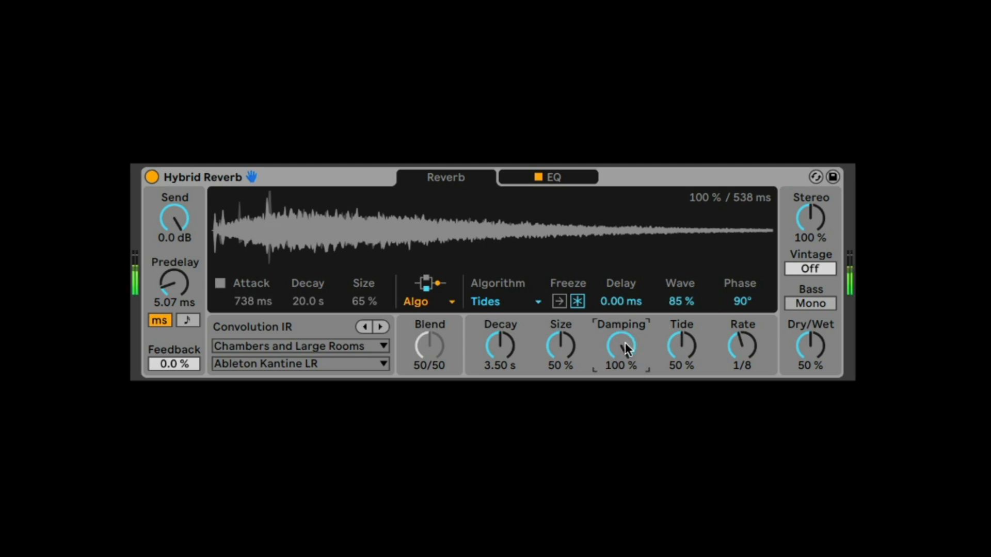
{"action": "left_click_drag", "start_coordinate": [625, 343], "coordinate": [625, 376]}
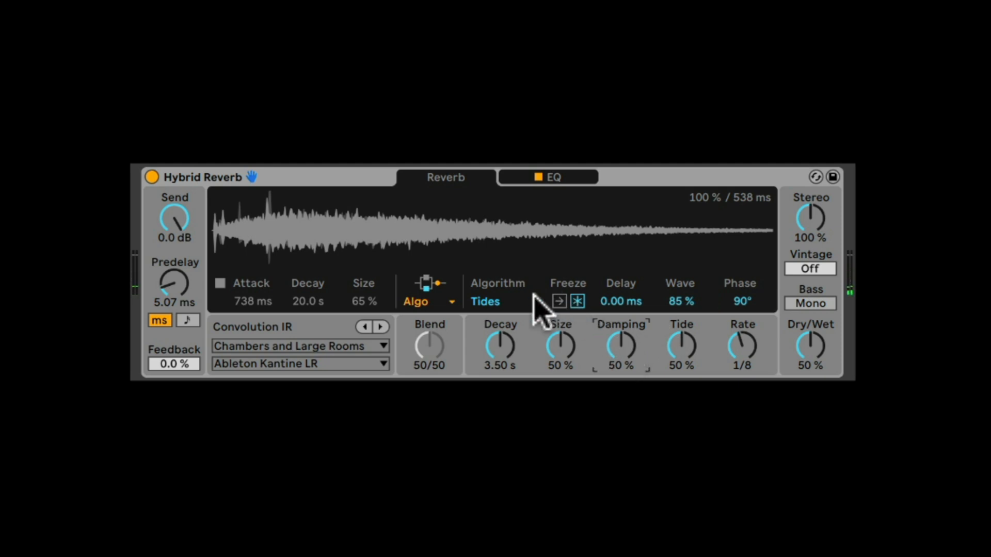
- Switch the algorithm to Prism and compare a decay of about 29 s with a 5.6 % size and a short decay
{"action": "left_click", "coordinate": [497, 302]}
{"action": "left_click", "coordinate": [537, 372]}
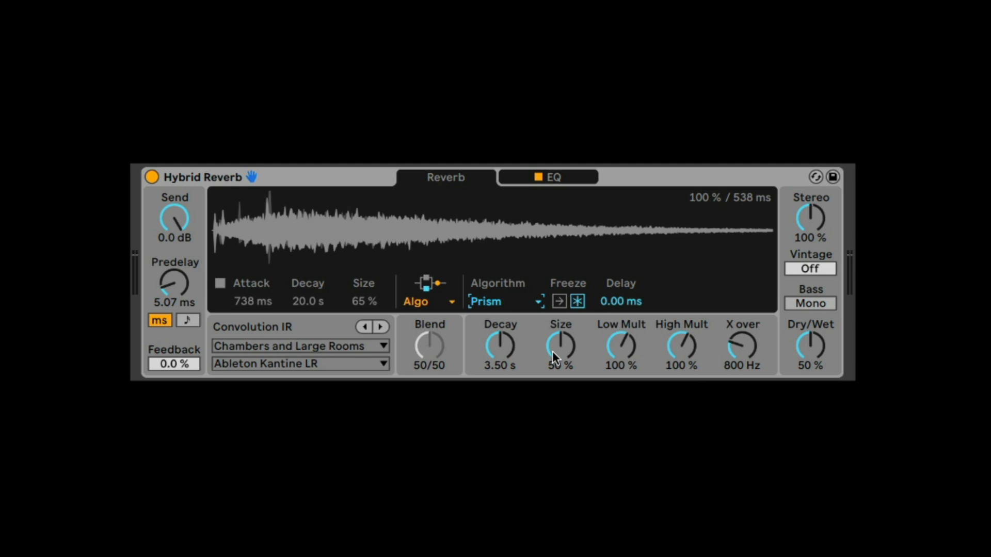
{"action": "left_click_drag", "start_coordinate": [553, 351], "coordinate": [612, 347]}
{"action": "left_click_drag", "start_coordinate": [496, 347], "coordinate": [504, 305]}
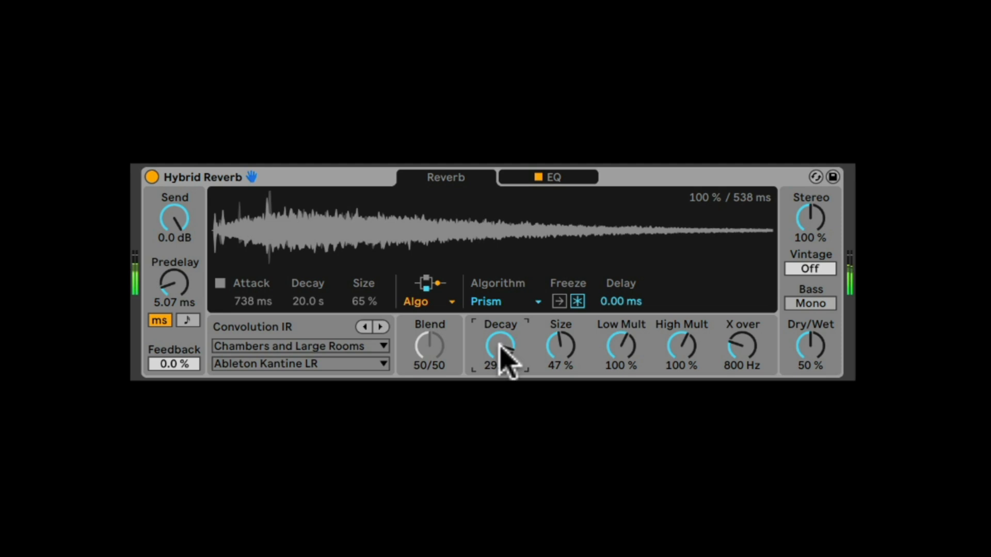
{"action": "left_click_drag", "start_coordinate": [566, 354], "coordinate": [567, 407]}
{"action": "left_click_drag", "start_coordinate": [497, 338], "coordinate": [497, 393]}
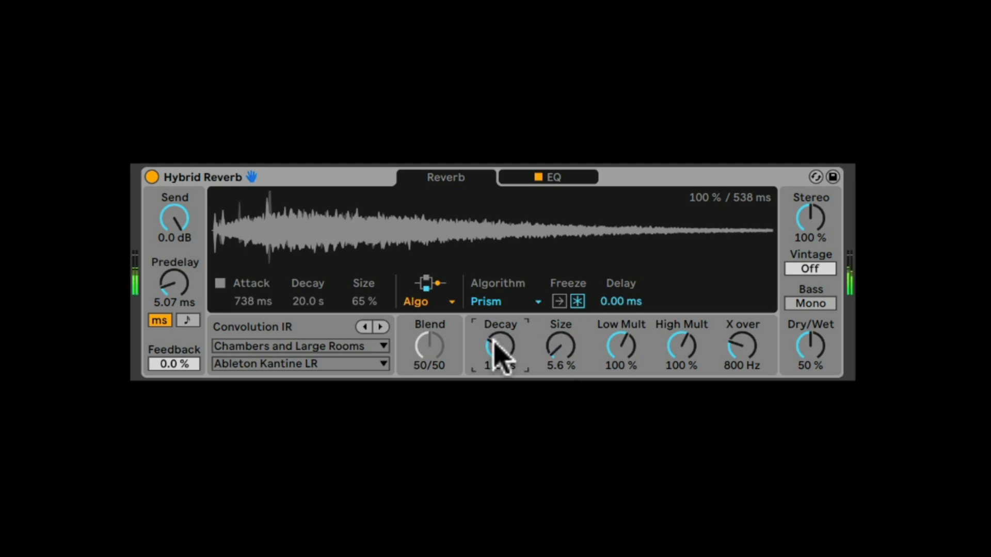
- Set Prism's size to 67 % and its decay to 5.29 s, with the Dry/Wet mix at 16 %
{"action": "left_click_drag", "start_coordinate": [565, 354], "coordinate": [567, 317]}
{"action": "left_click_drag", "start_coordinate": [500, 343], "coordinate": [501, 324]}
{"action": "left_click_drag", "start_coordinate": [815, 338], "coordinate": [814, 372]}
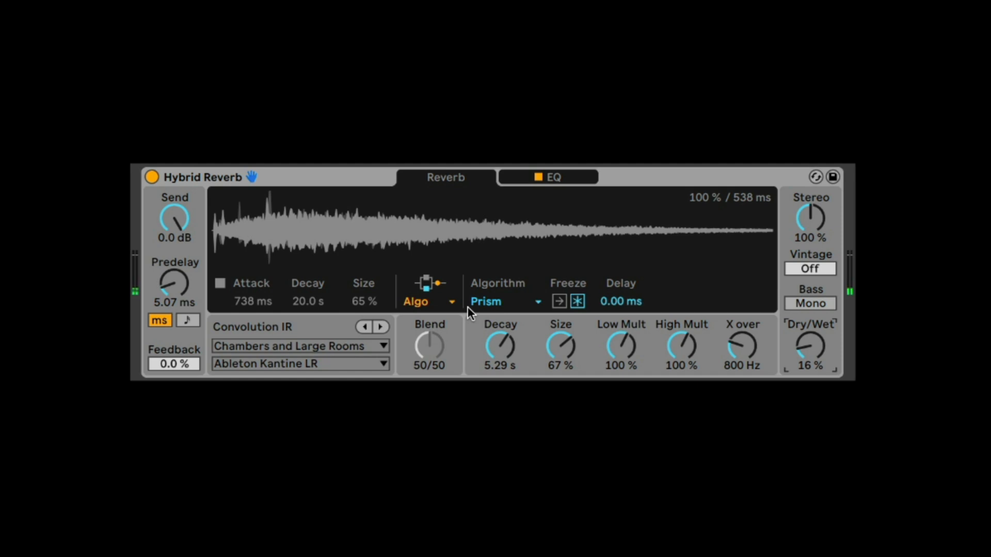
- Set Prism's crossover to 864 Hz and check the low multiplier, keeping it at 100 %
{"action": "left_click", "coordinate": [626, 342]}
{"action": "left_click_drag", "start_coordinate": [744, 350], "coordinate": [722, 356]}
{"action": "left_click", "coordinate": [625, 351]}
{"action": "left_click_drag", "start_coordinate": [630, 351], "coordinate": [632, 354]}
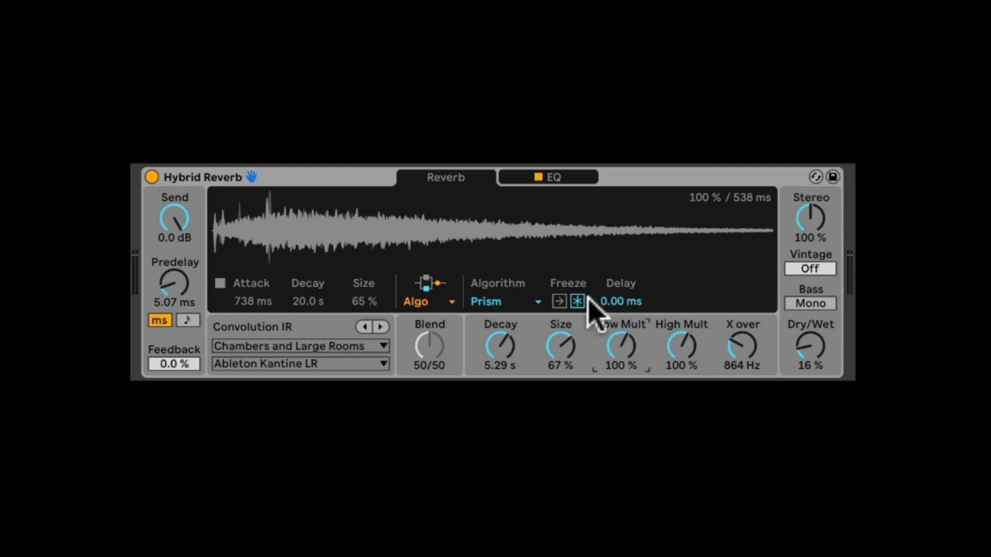
- Switch the algorithm back to Dark Hall and set its delay to 641 ms
{"action": "left_click", "coordinate": [516, 302]}
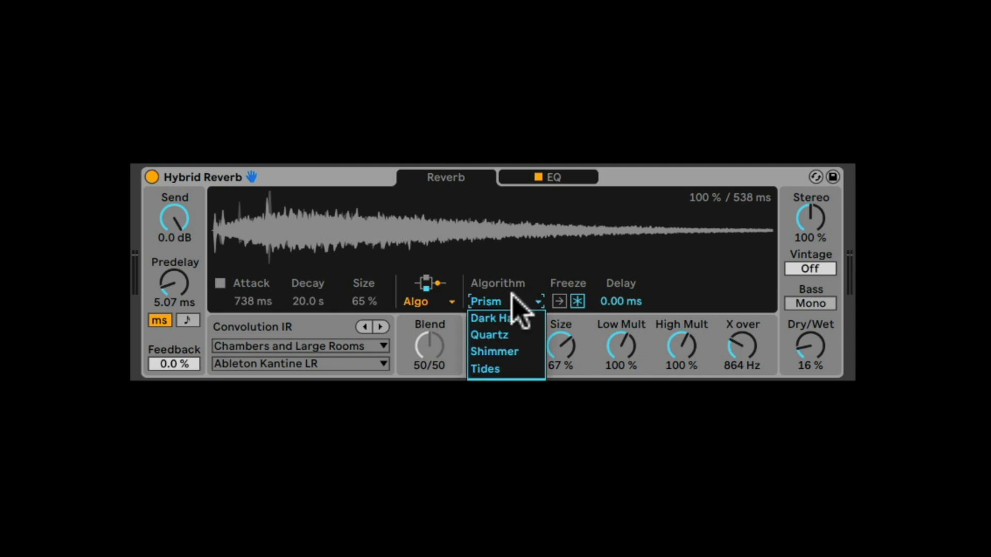
{"action": "left_click", "coordinate": [519, 321]}
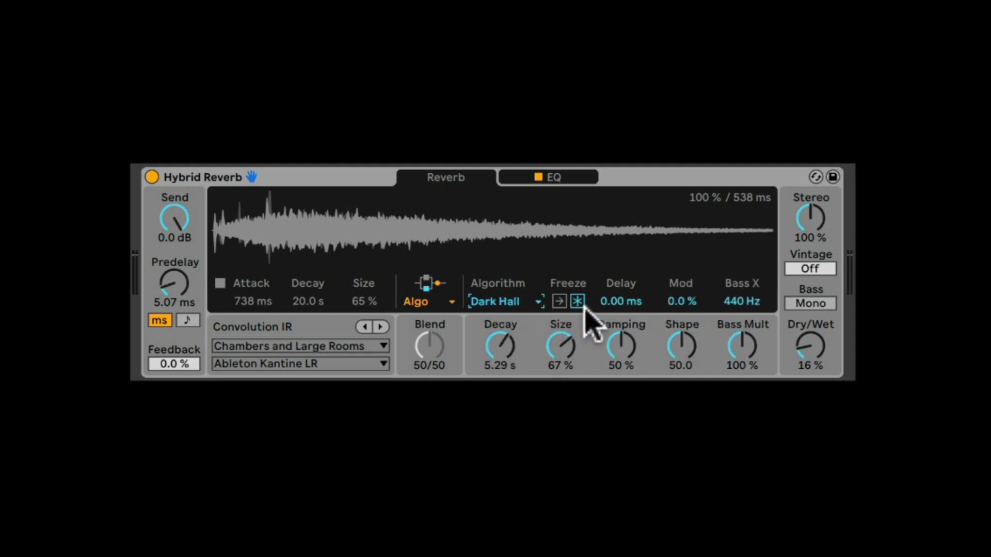
{"action": "left_click", "coordinate": [618, 300]}
{"action": "left_click_drag", "start_coordinate": [622, 298], "coordinate": [622, 243]}
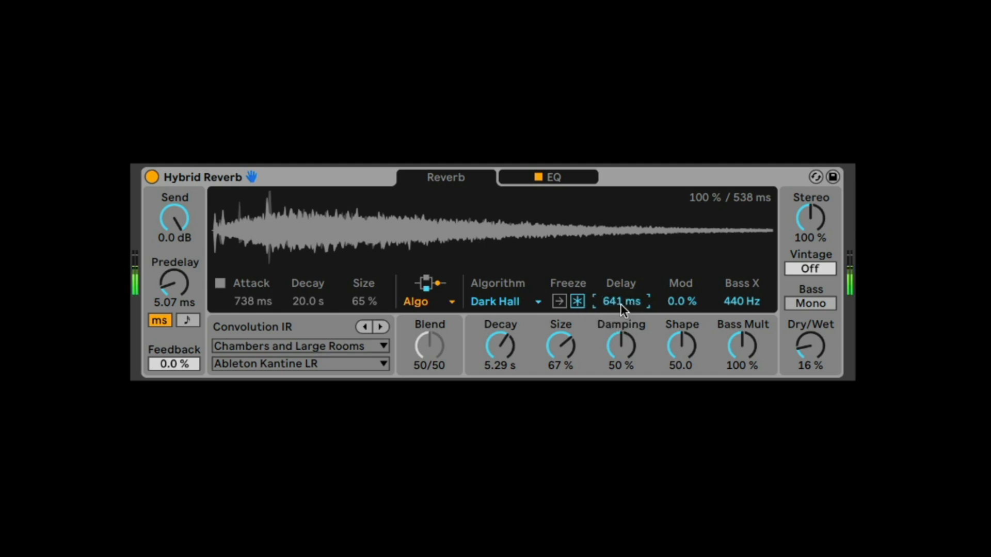
- Set the routing to Parallel and raise the convolution impulse response's size to 326 %
{"action": "left_click", "coordinate": [431, 305]}
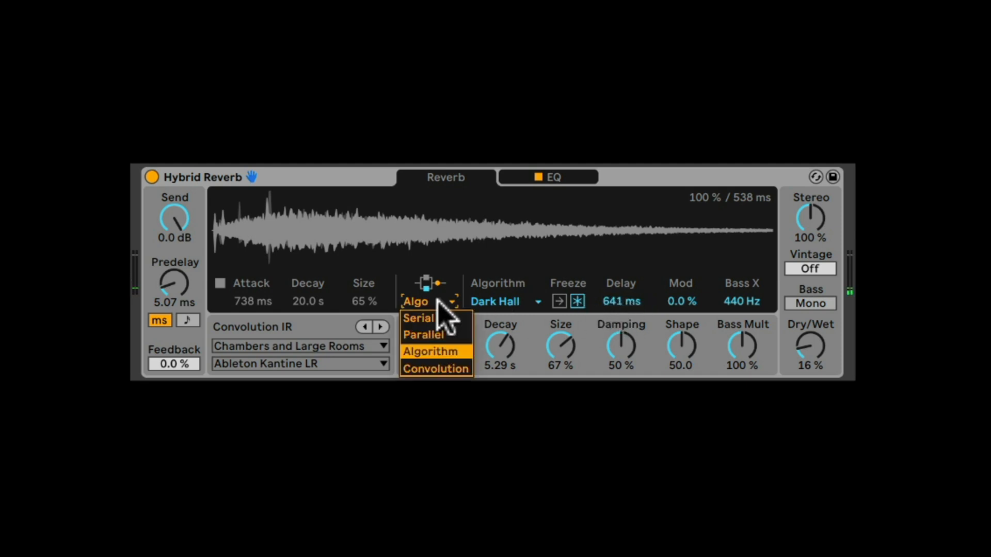
{"action": "left_click", "coordinate": [439, 331]}
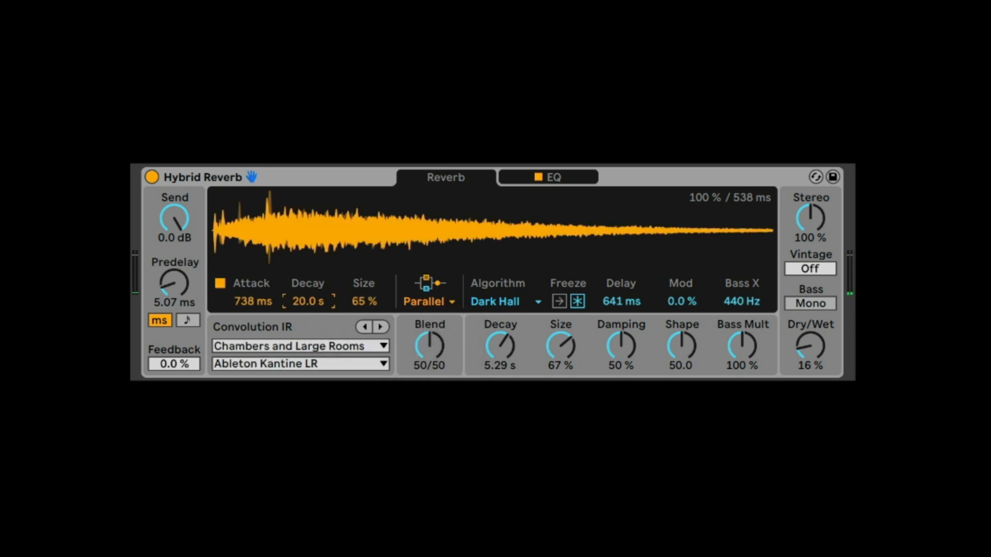
{"action": "left_click", "coordinate": [364, 301]}
{"action": "left_click_drag", "start_coordinate": [364, 302], "coordinate": [332, 327]}
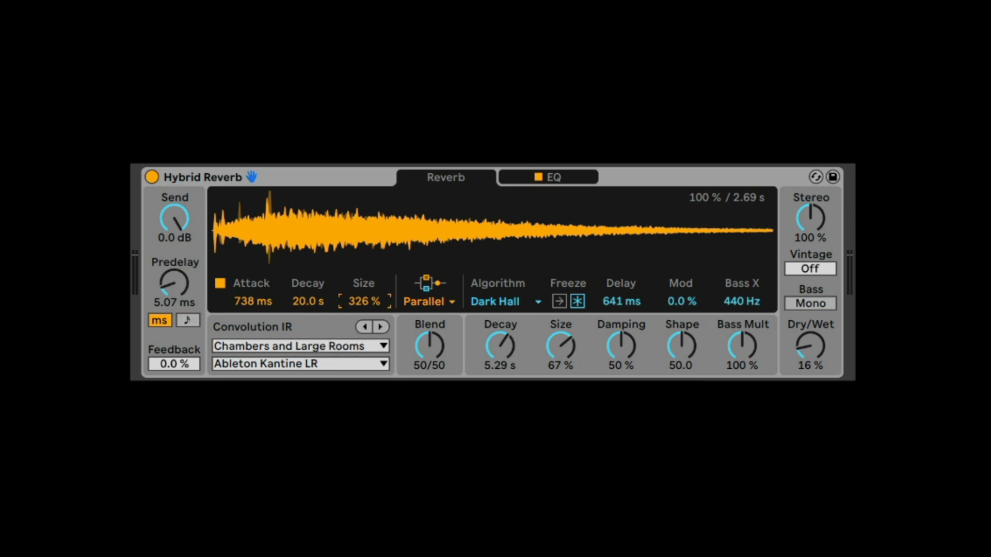
- Reduce the algorithm's delay to 0.00 ms
{"action": "left_click", "coordinate": [184, 284]}
{"action": "left_click", "coordinate": [610, 302]}
{"action": "left_click_drag", "start_coordinate": [621, 302], "coordinate": [623, 330]}
- Toggle the algorithm's freeze, leave it on, and raise the Dry/Wet mix to 71 %
{"action": "left_click", "coordinate": [577, 302]}
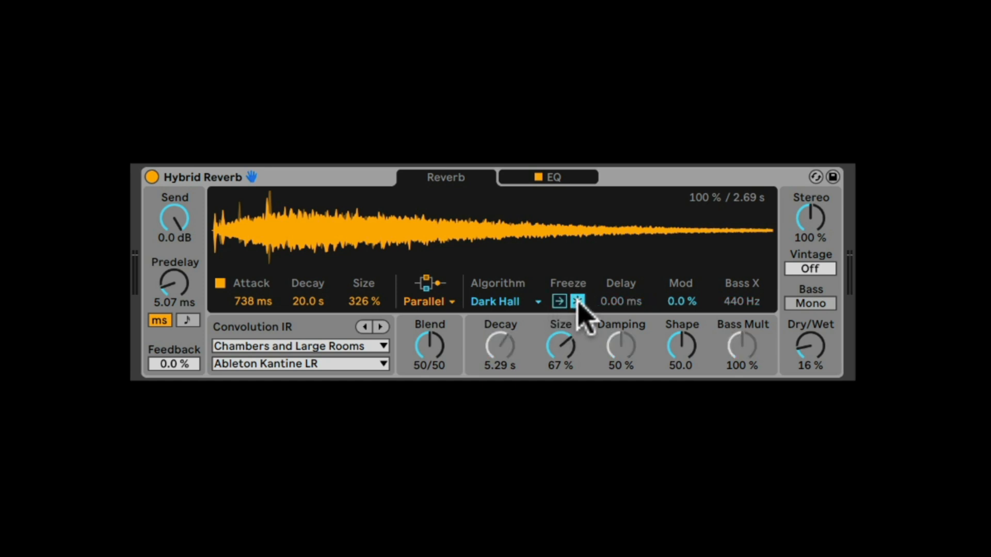
{"action": "left_click", "coordinate": [578, 302]}
{"action": "left_click", "coordinate": [578, 302]}
{"action": "mouse_move", "coordinate": [811, 345]}
{"action": "left_mouse_down"}
{"action": "mouse_move", "coordinate": [810, 290]}
{"action": "mouse_move", "coordinate": [797, 354]}
{"action": "left_mouse_up"}
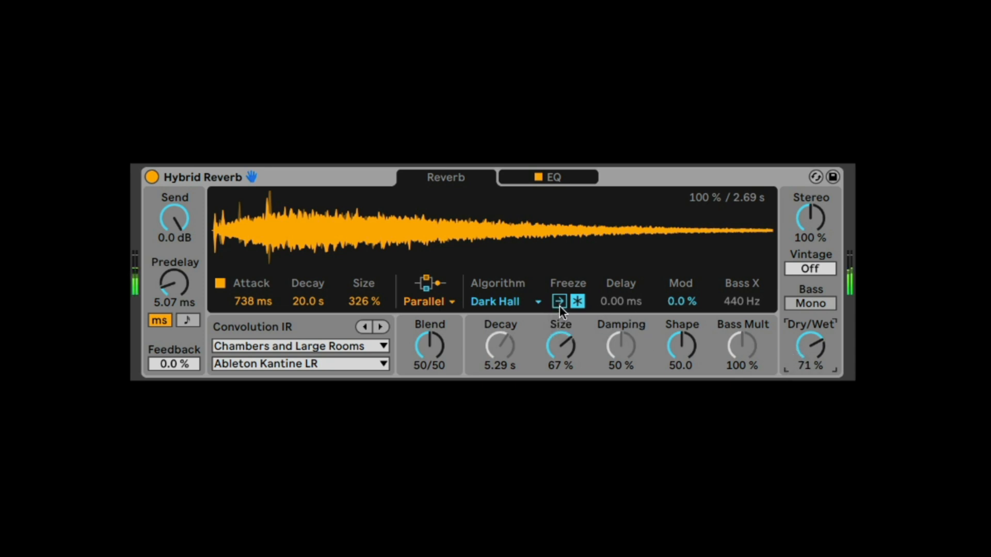
- Route the signal through the algorithm only and reduce the algorithm's size to 0.0 % while toggling the freeze input option
{"action": "left_click", "coordinate": [433, 308]}
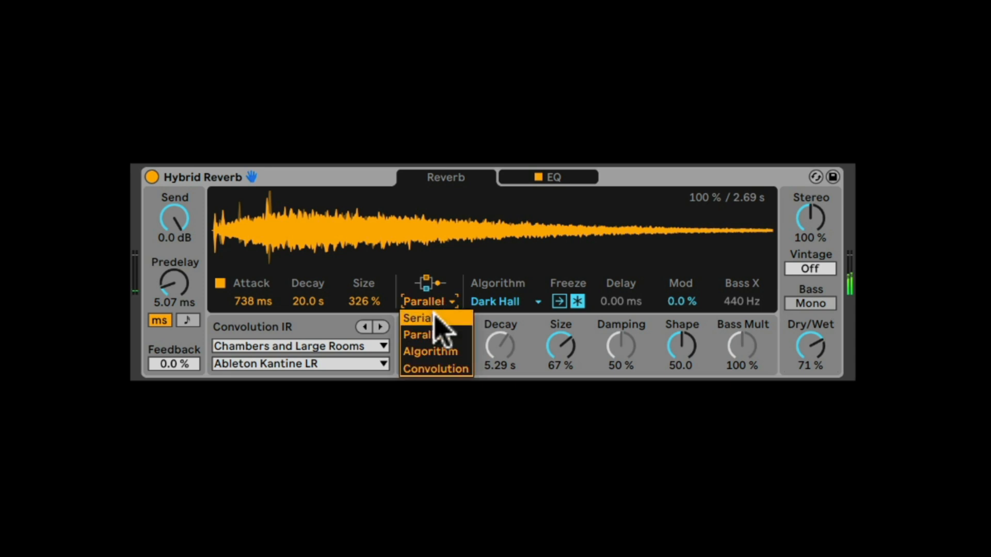
{"action": "left_click", "coordinate": [441, 352]}
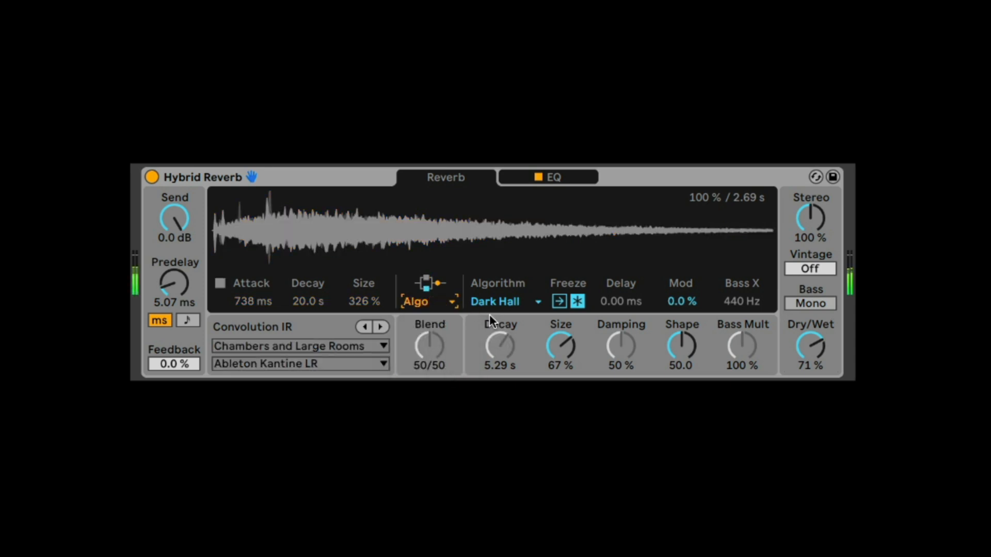
{"action": "left_click", "coordinate": [558, 303]}
{"action": "left_click_drag", "start_coordinate": [563, 338], "coordinate": [564, 390]}
{"action": "left_click", "coordinate": [560, 302]}
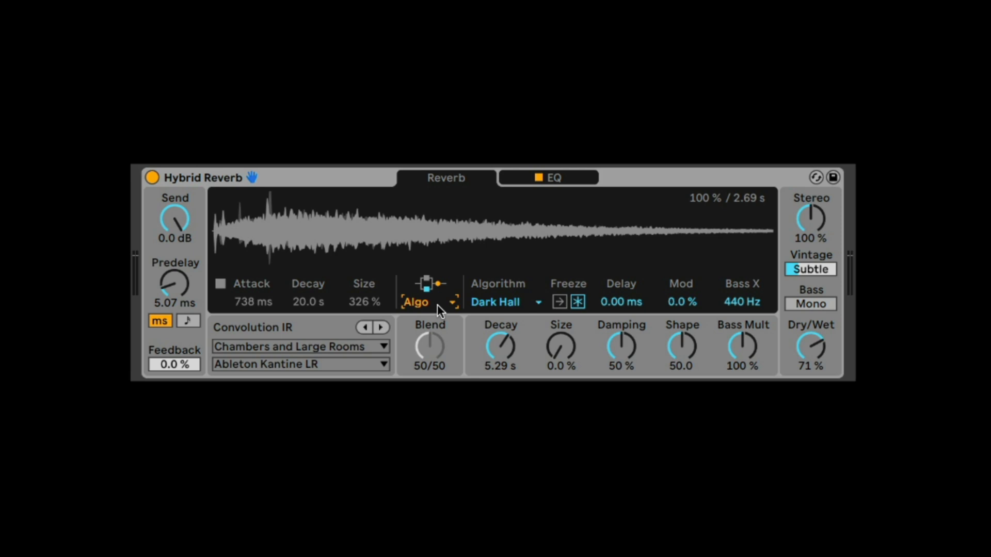
- Set the routing to Serial and sweep the blend to 100/0 and over to 0/100
{"action": "left_click", "coordinate": [427, 307]}
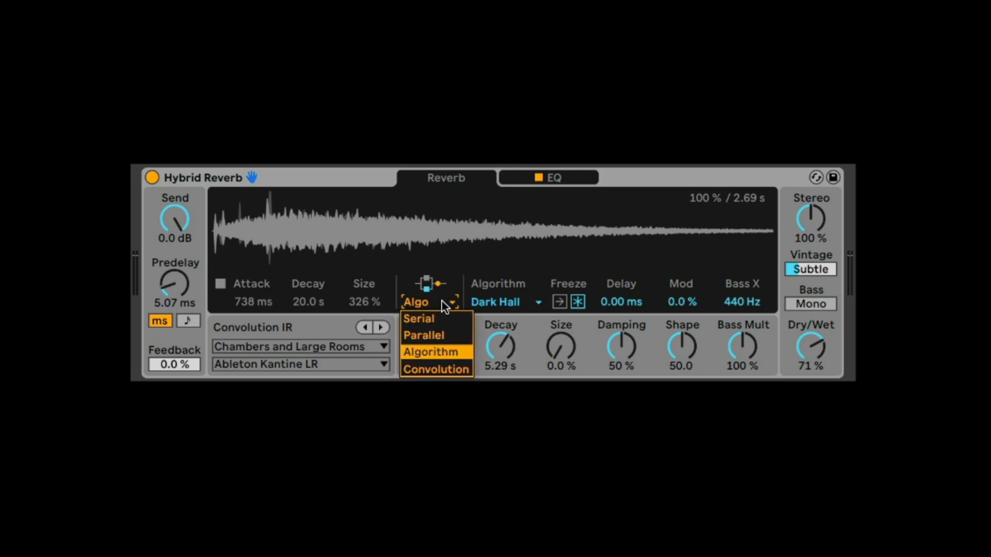
{"action": "left_click", "coordinate": [439, 319]}
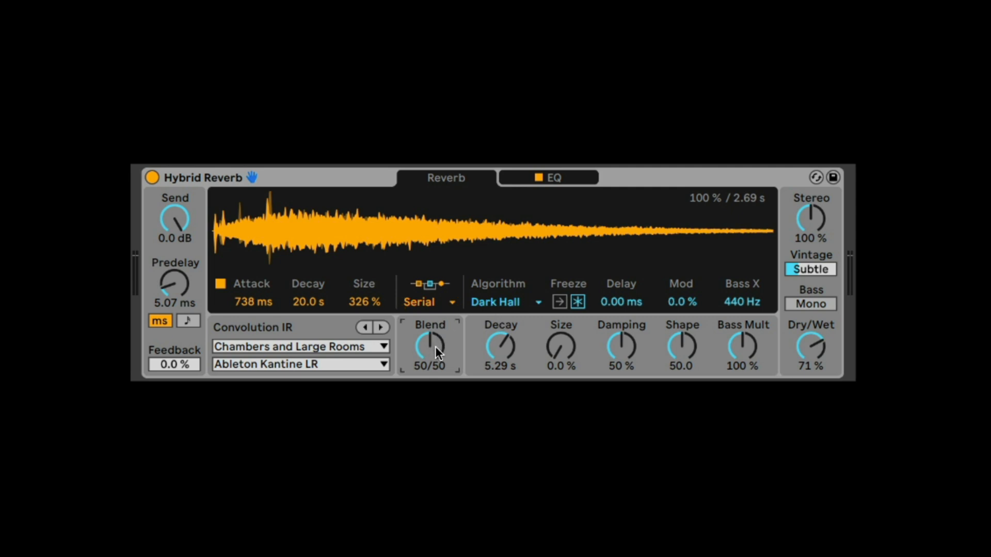
{"action": "mouse_move", "coordinate": [432, 340]}
{"action": "left_mouse_down"}
{"action": "mouse_move", "coordinate": [431, 320]}
{"action": "mouse_move", "coordinate": [429, 339]}
{"action": "left_mouse_up"}
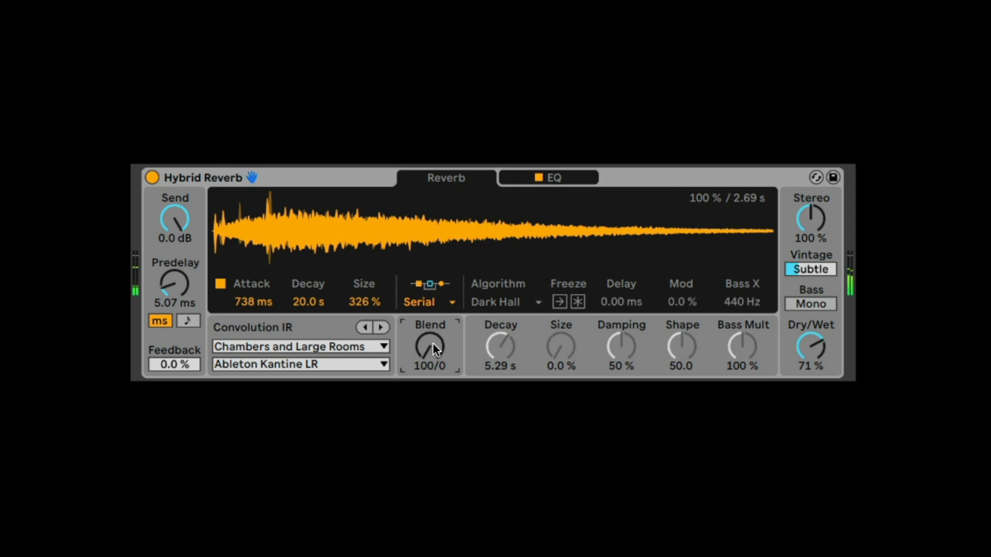
{"action": "mouse_move", "coordinate": [432, 343]}
{"action": "left_mouse_down"}
{"action": "mouse_move", "coordinate": [433, 382]}
{"action": "mouse_move", "coordinate": [442, 345]}
{"action": "left_mouse_up"}
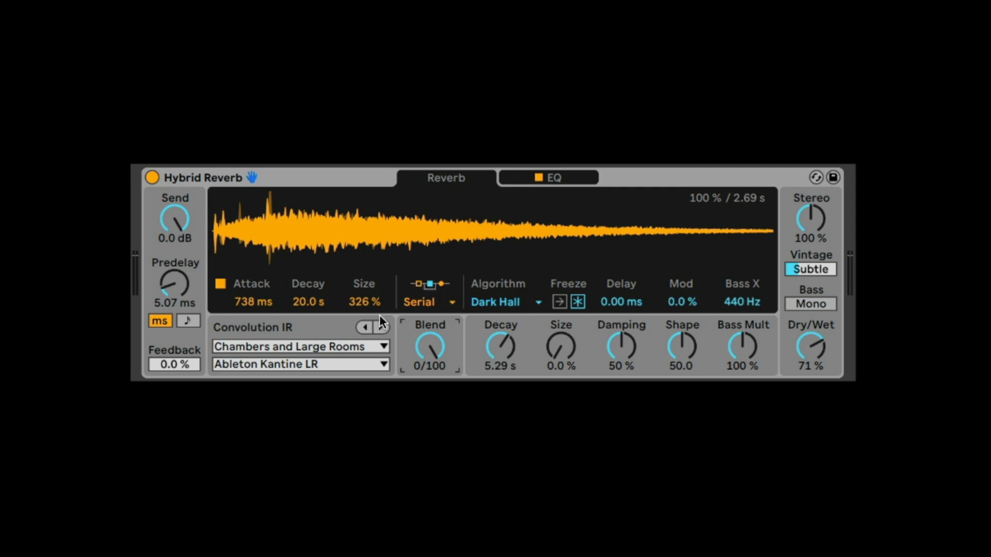
- Set the routing to Parallel and bring the blend to 56/44
{"action": "left_click", "coordinate": [441, 296]}
{"action": "left_click", "coordinate": [433, 334]}
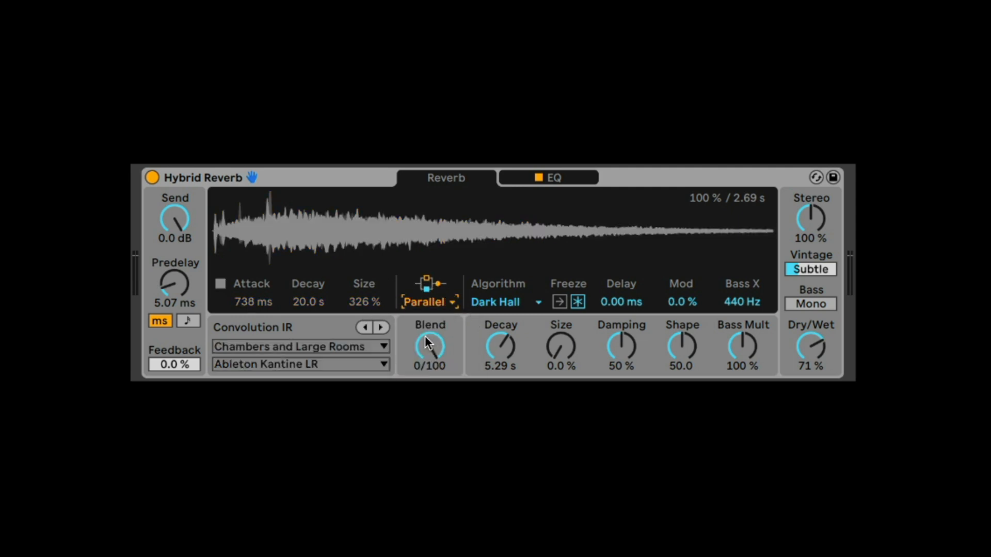
{"action": "left_click_drag", "start_coordinate": [430, 347], "coordinate": [431, 312]}
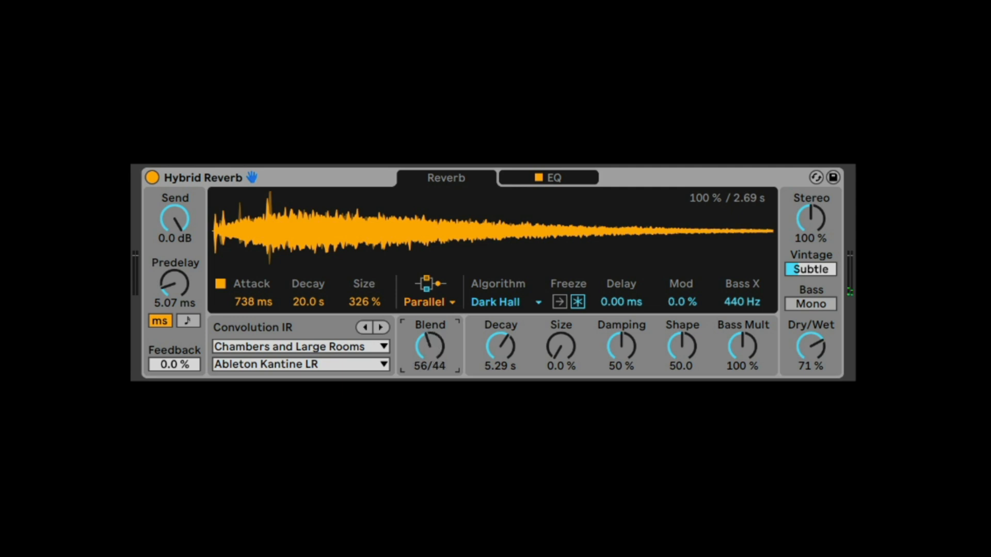
- Compare the Algorithm and Convolution routings, leaving the device on Algorithm
{"action": "left_click", "coordinate": [428, 302]}
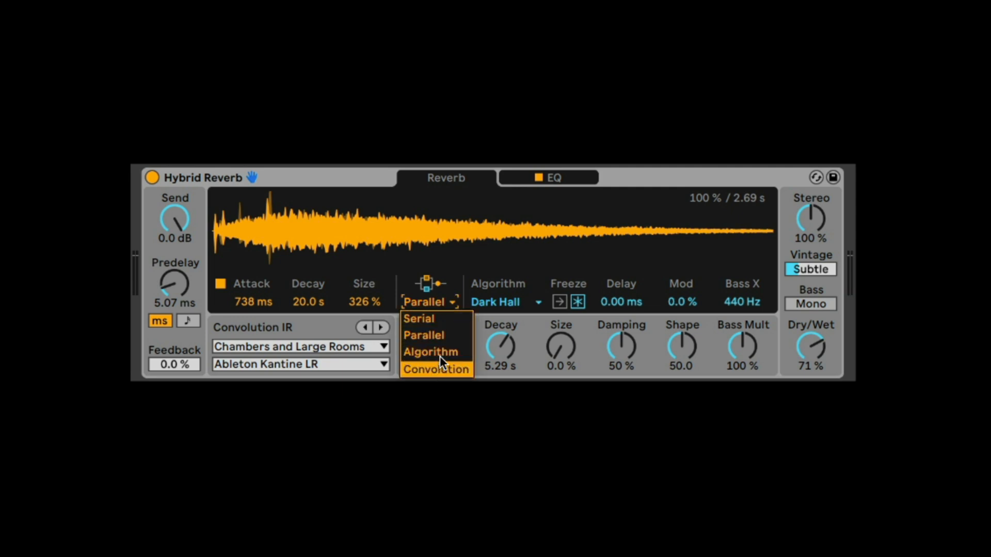
{"action": "left_click", "coordinate": [440, 354]}
{"action": "left_click", "coordinate": [434, 310]}
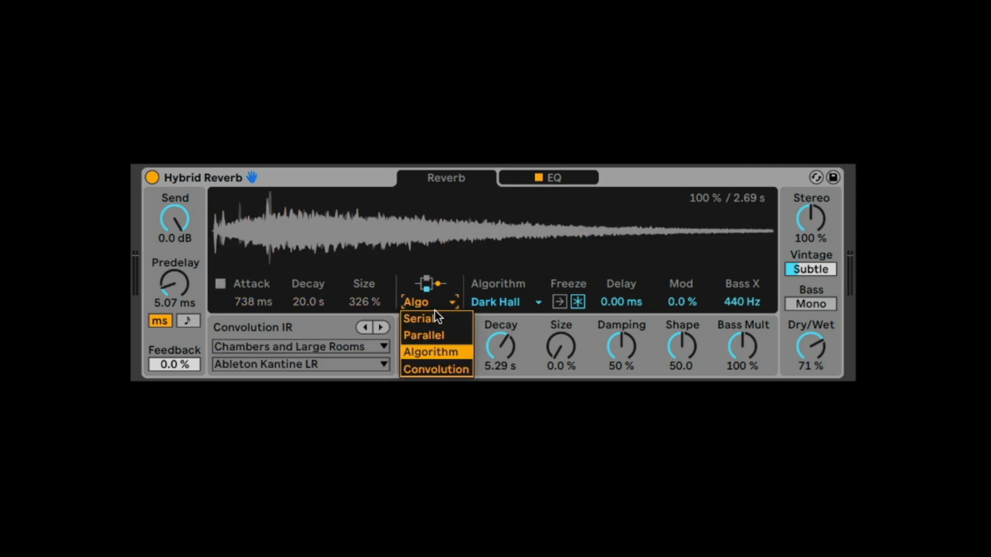
{"action": "left_click", "coordinate": [431, 365]}
{"action": "left_click", "coordinate": [441, 305]}
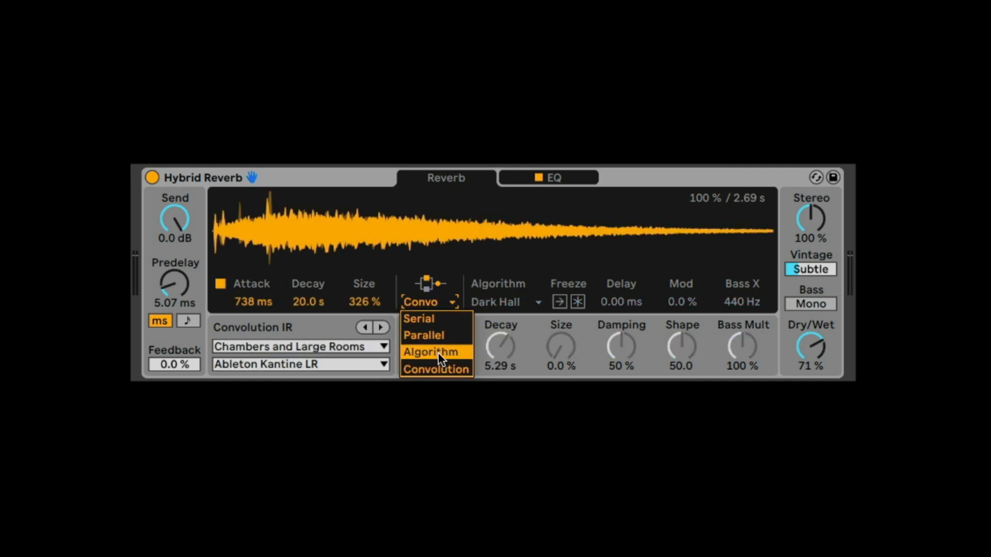
{"action": "left_click", "coordinate": [439, 351]}
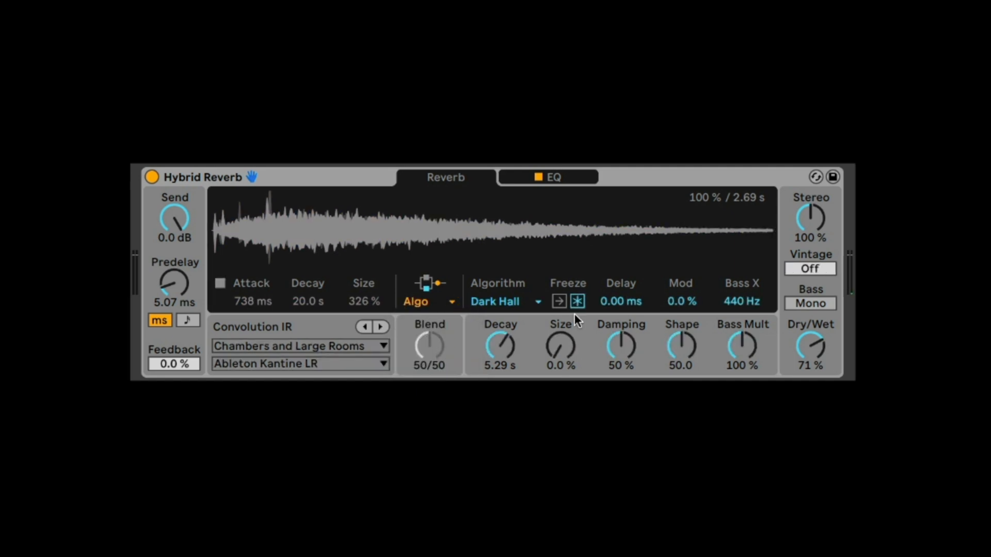
- Sweep the stereo width down and up, and return it to 100 %
{"action": "left_click", "coordinate": [810, 218]}
{"action": "left_click_drag", "start_coordinate": [811, 215], "coordinate": [811, 258]}
{"action": "left_click_drag", "start_coordinate": [813, 214], "coordinate": [813, 129]}
{"action": "left_click_drag", "start_coordinate": [817, 227], "coordinate": [817, 270]}
- Try the Vintage effect at Extreme, leave it on Subtle, and switch the bass mono option on and off
{"action": "left_click", "coordinate": [812, 272]}
{"action": "left_click_drag", "start_coordinate": [811, 272], "coordinate": [812, 232]}
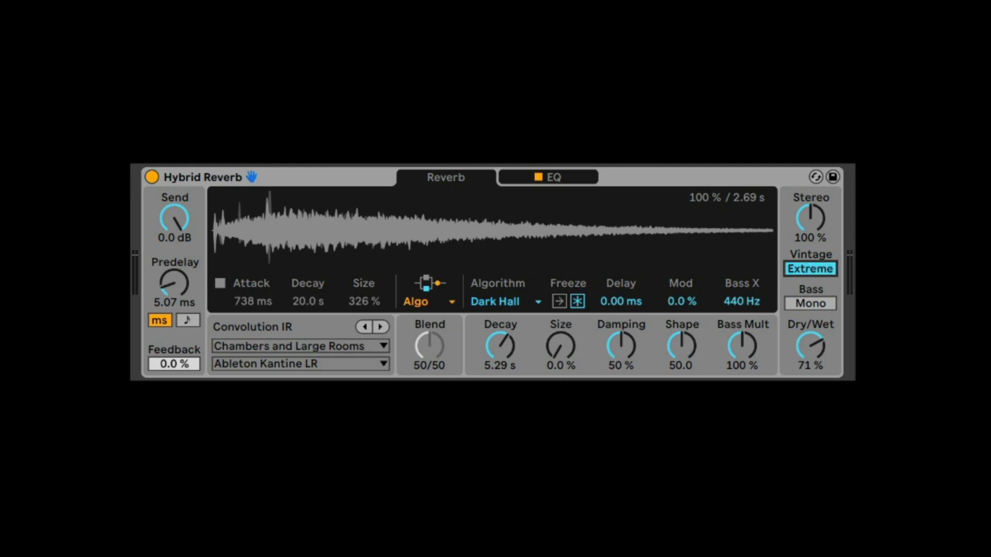
{"action": "mouse_move", "coordinate": [812, 232]}
{"action": "left_mouse_down"}
{"action": "mouse_move", "coordinate": [812, 272]}
{"action": "mouse_move", "coordinate": [811, 232]}
{"action": "left_mouse_up"}
{"action": "left_click_drag", "start_coordinate": [811, 265], "coordinate": [810, 289]}
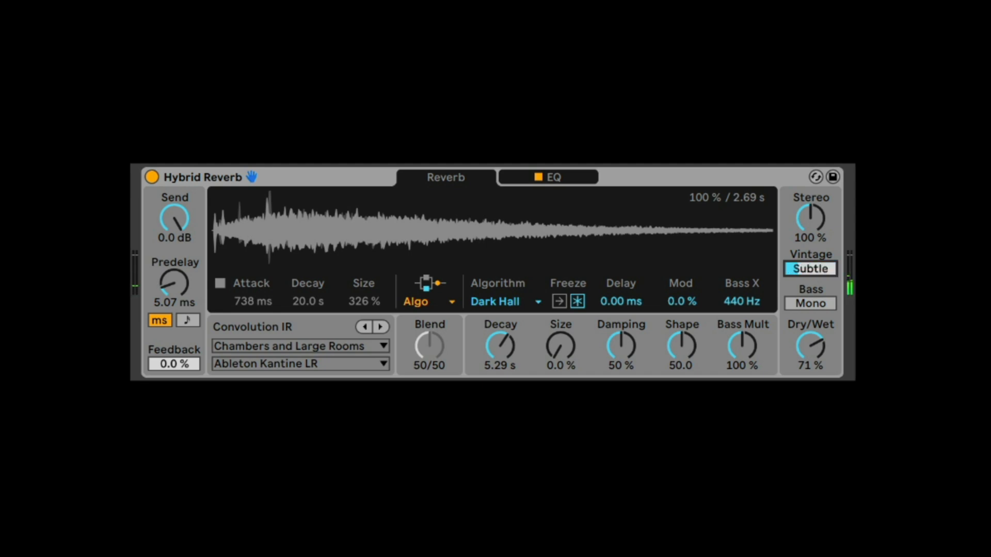
{"action": "left_click", "coordinate": [815, 306]}
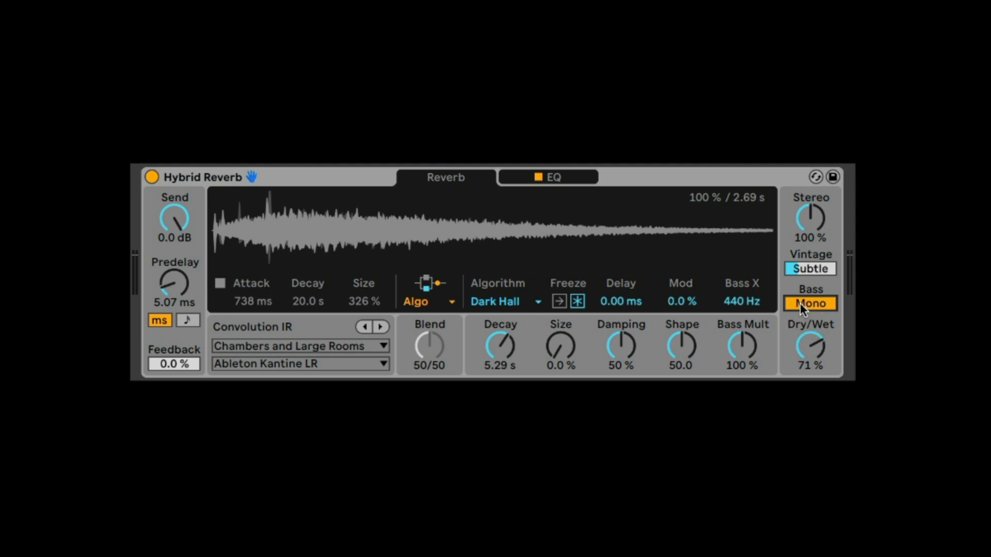
{"action": "left_click", "coordinate": [800, 305]}
- Shape the reverb's EQ by raising band 1's cutoff, setting band 2 to -5.8 dB at 678 Hz, boosting band 3 and lowering band 4
{"action": "left_click", "coordinate": [574, 178]}
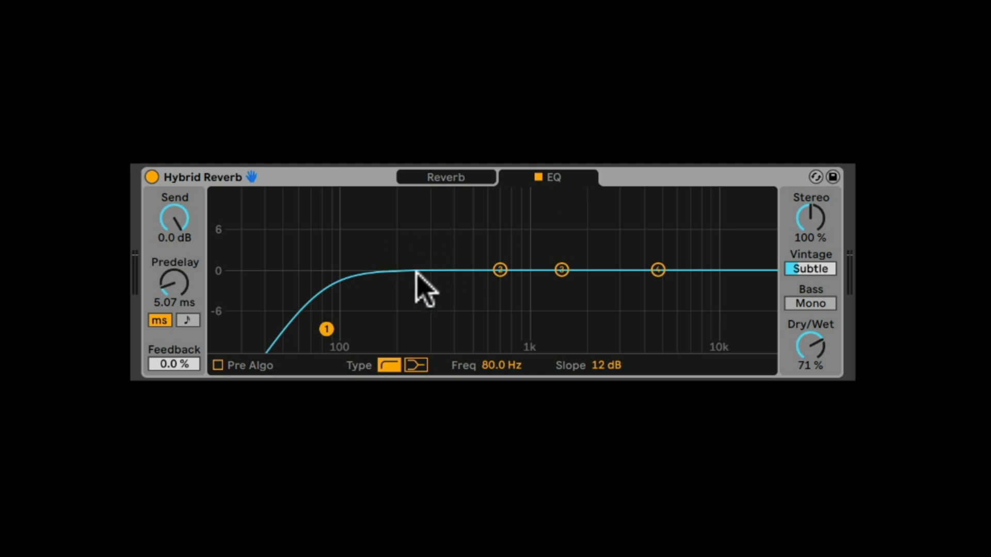
{"action": "left_click_drag", "start_coordinate": [326, 328], "coordinate": [421, 329]}
{"action": "left_click_drag", "start_coordinate": [500, 270], "coordinate": [497, 306]}
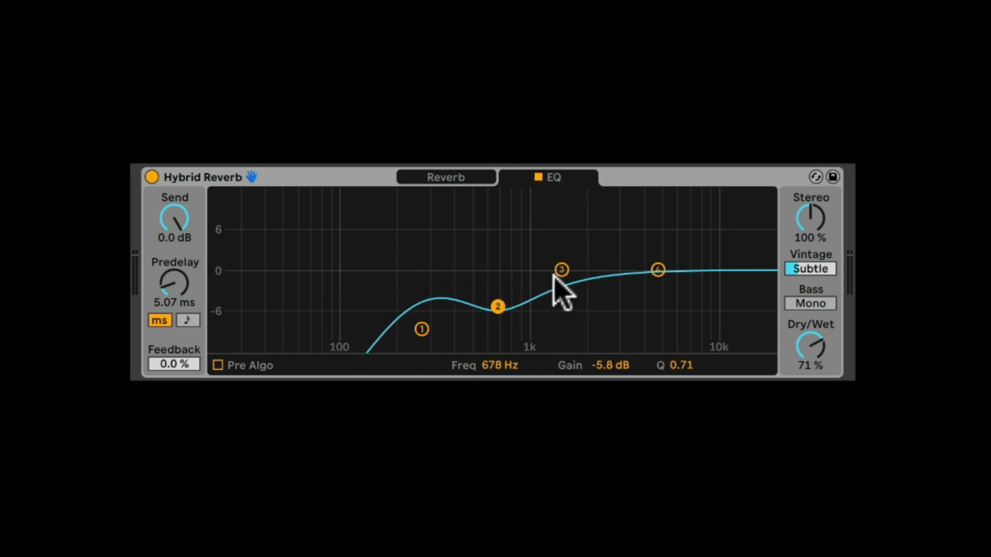
{"action": "left_click_drag", "start_coordinate": [561, 270], "coordinate": [549, 237]}
{"action": "left_click_drag", "start_coordinate": [658, 270], "coordinate": [658, 301]}
- Set EQ band 1 to 93.8 Hz with a 48 dB slope, toggle the Pre Algo option and return to the reverb settings
{"action": "left_click_drag", "start_coordinate": [421, 329], "coordinate": [339, 262]}
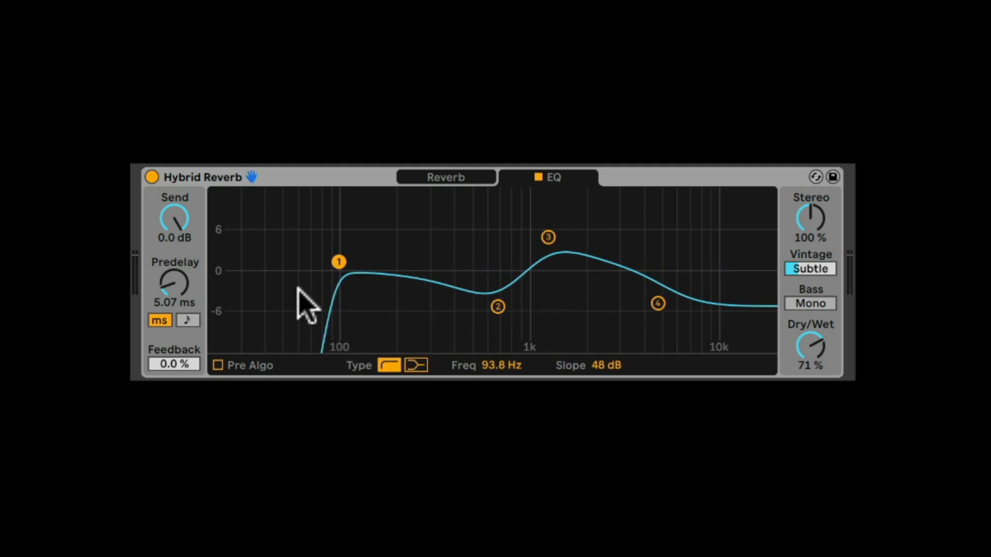
{"action": "left_click", "coordinate": [218, 364]}
{"action": "left_click", "coordinate": [457, 177]}
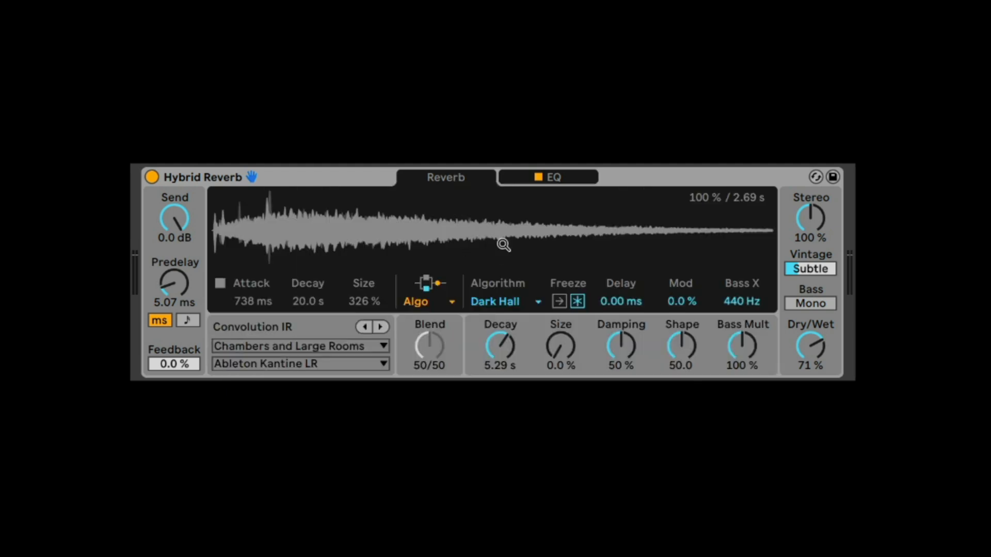